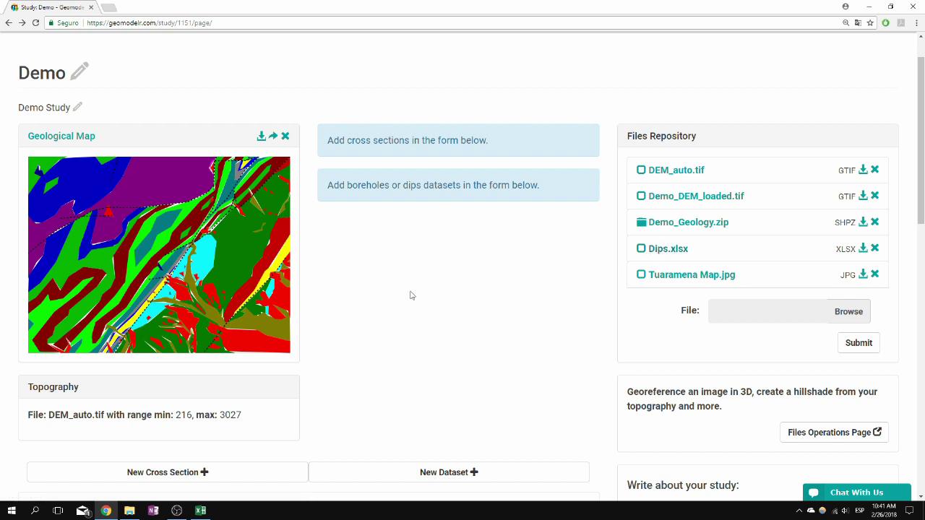
Review the dips spreadsheet in Excel, then start a new dataset on the GeoModelr study page
click(202, 512)
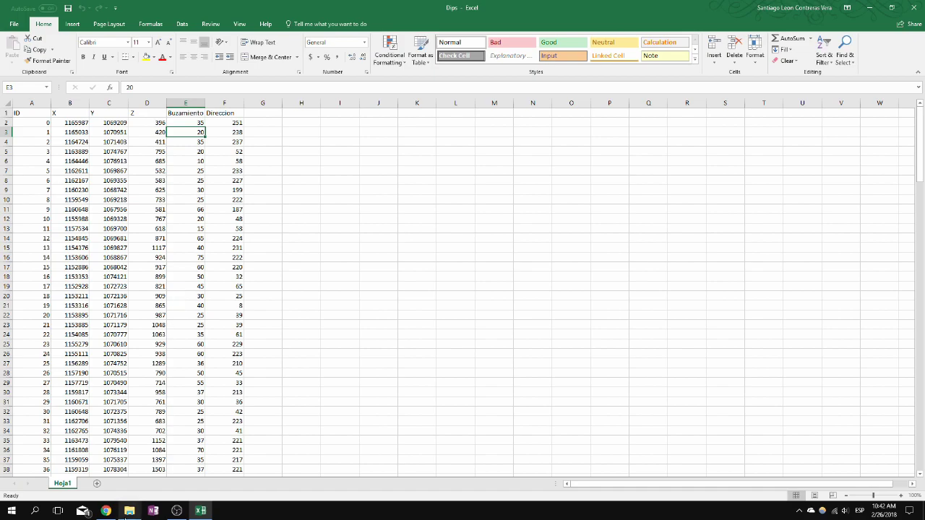
click(105, 511)
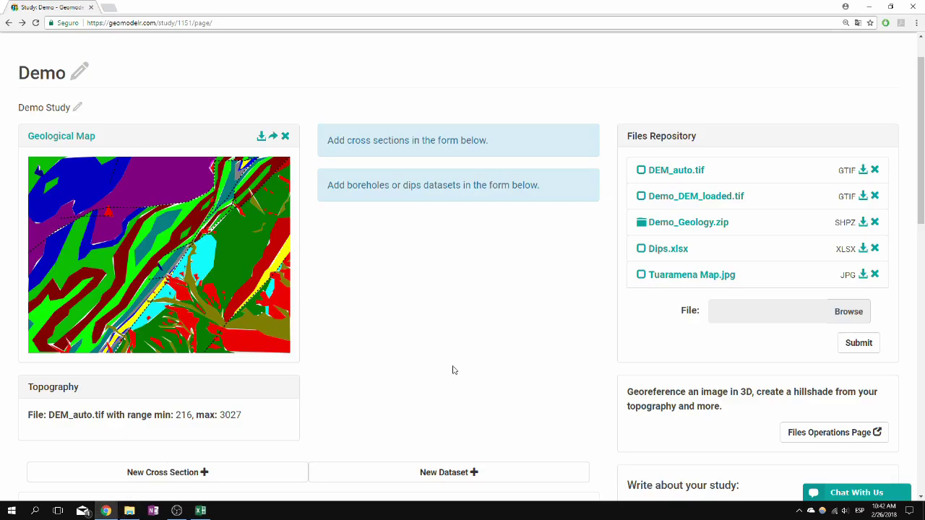
click(433, 474)
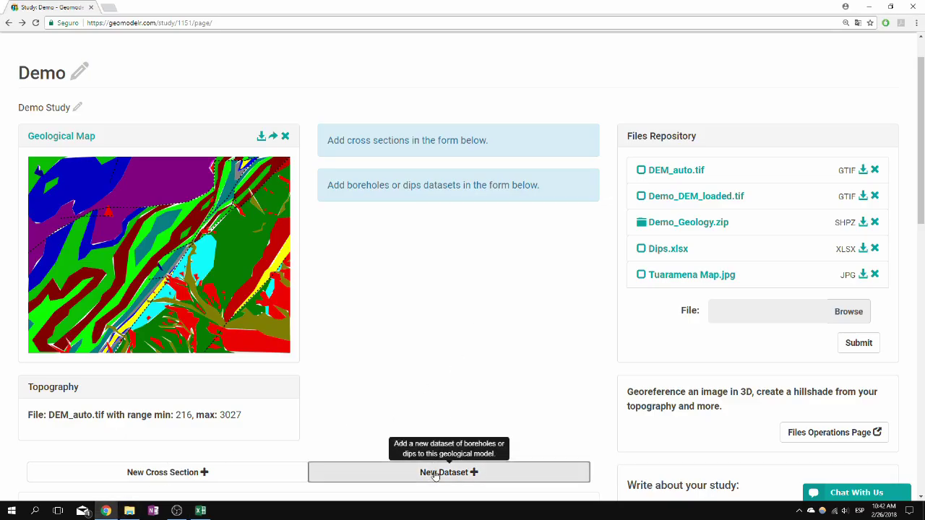
scroll(436, 475, down, 1)
scroll(436, 473, down, 4)
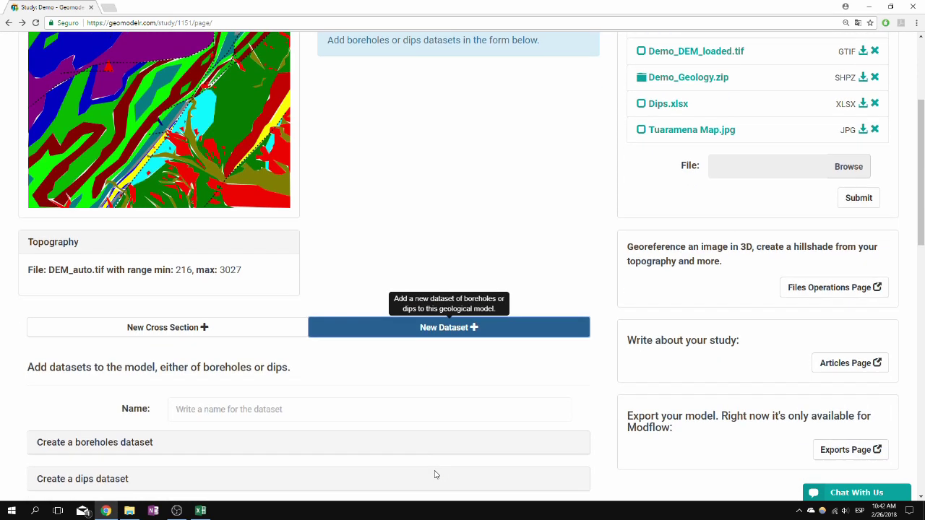
scroll(436, 467, down, 1)
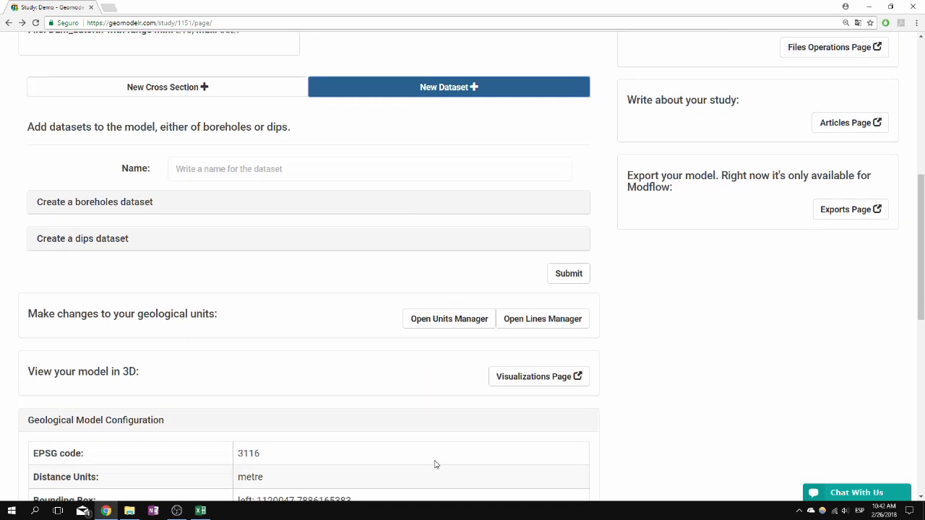
Name the dataset 'Structural Information' and choose a dips dataset so Dips.xlsx is listed
click(285, 168)
text(S)
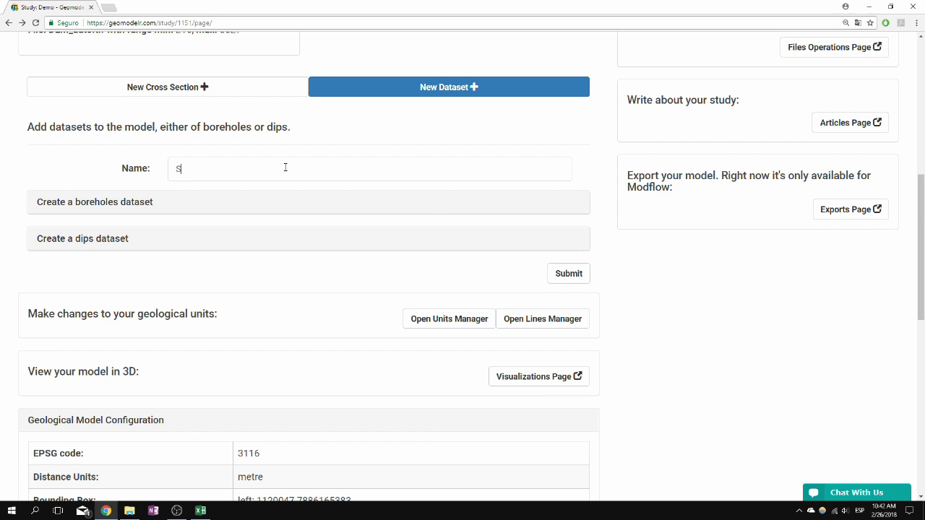
text(tructural Information)
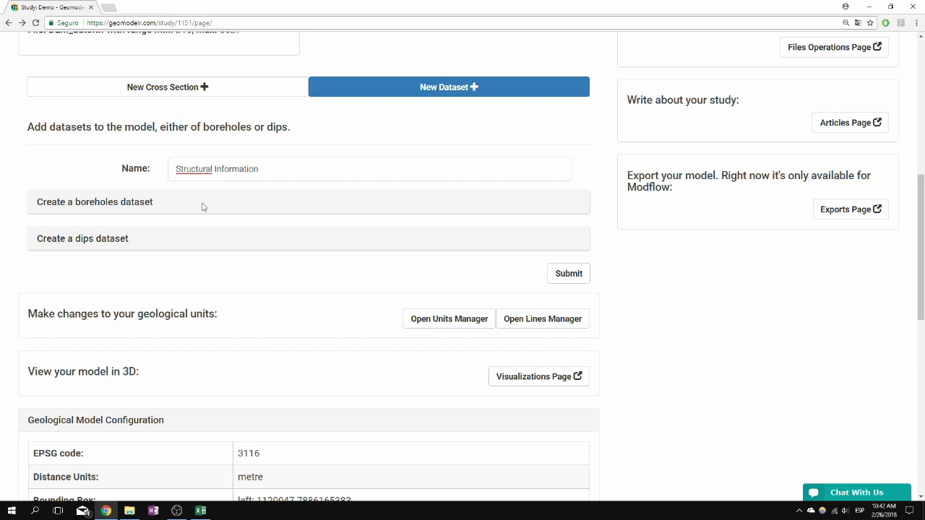
click(112, 239)
scroll(311, 249, down, 2)
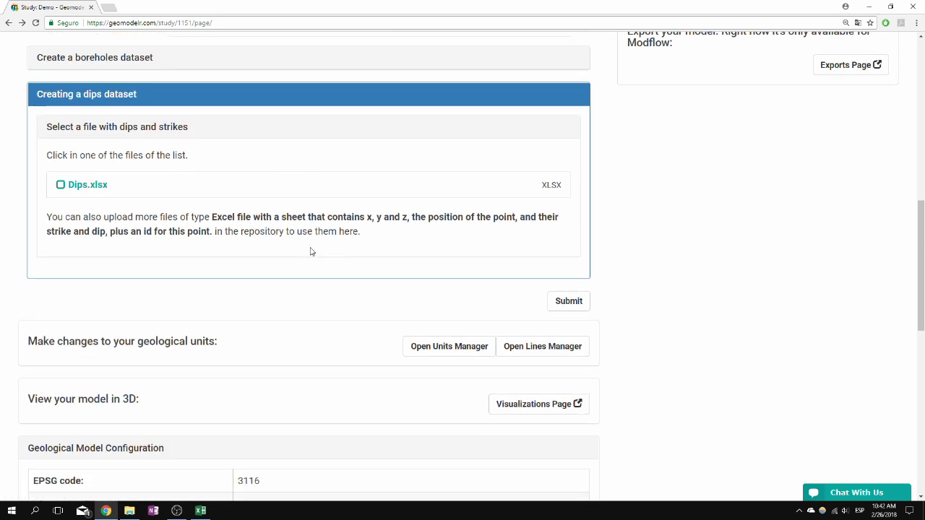
Select Dips.xlsx and include the ID, X, Y, Z, Buzamiento and Direccion fields
click(87, 189)
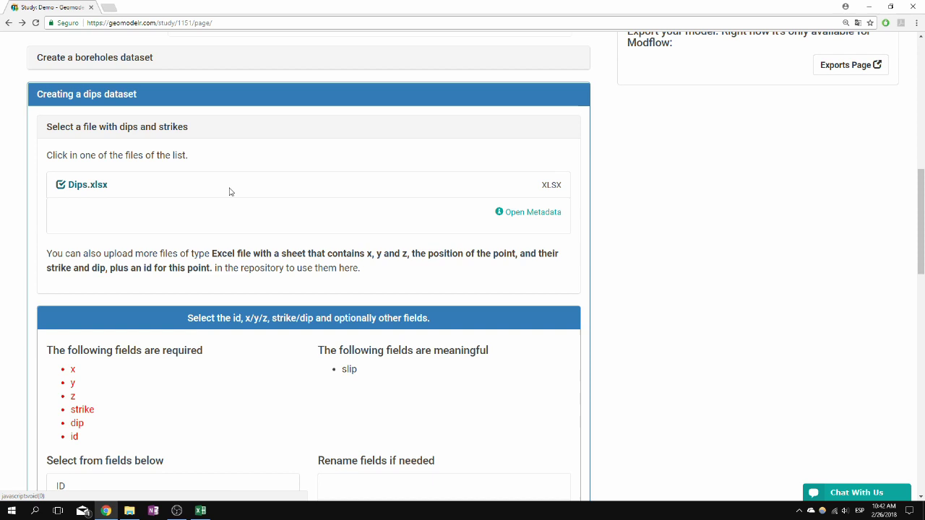
scroll(231, 194, down, 3)
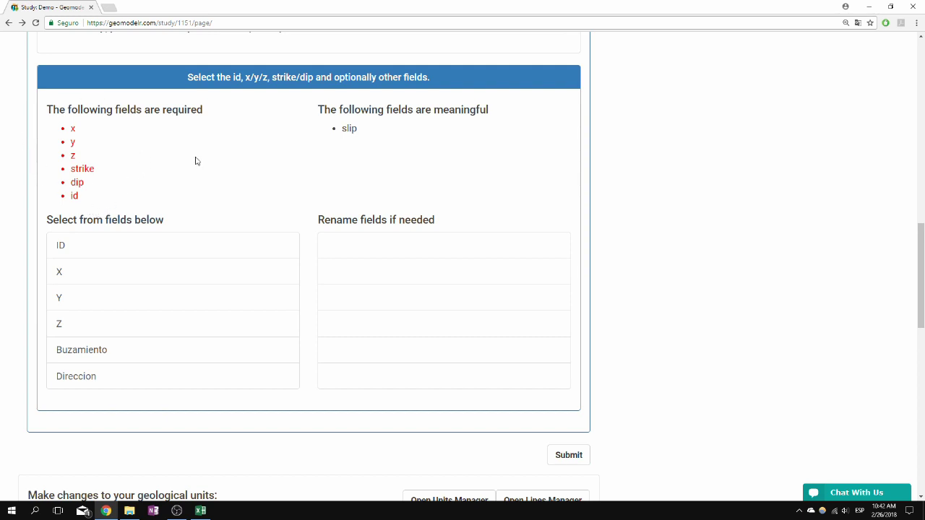
click(266, 255)
click(263, 266)
click(269, 270)
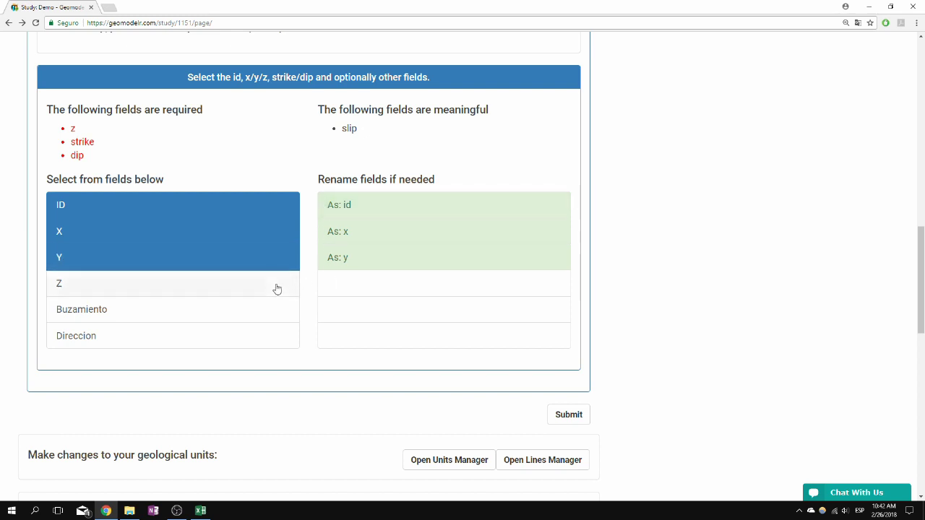
click(276, 287)
click(279, 308)
click(282, 340)
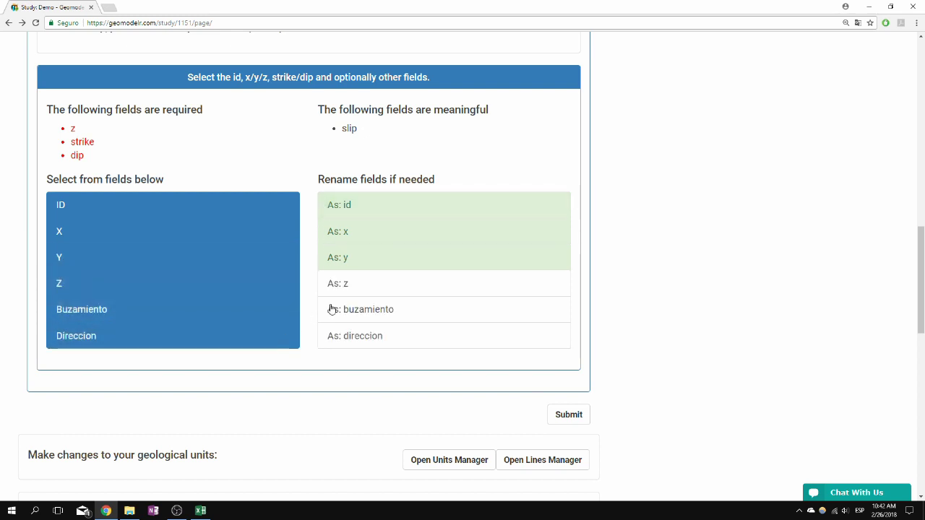
Map Z to z, Buzamiento to dip and Direccion to strike, then submit the dataset
click(376, 285)
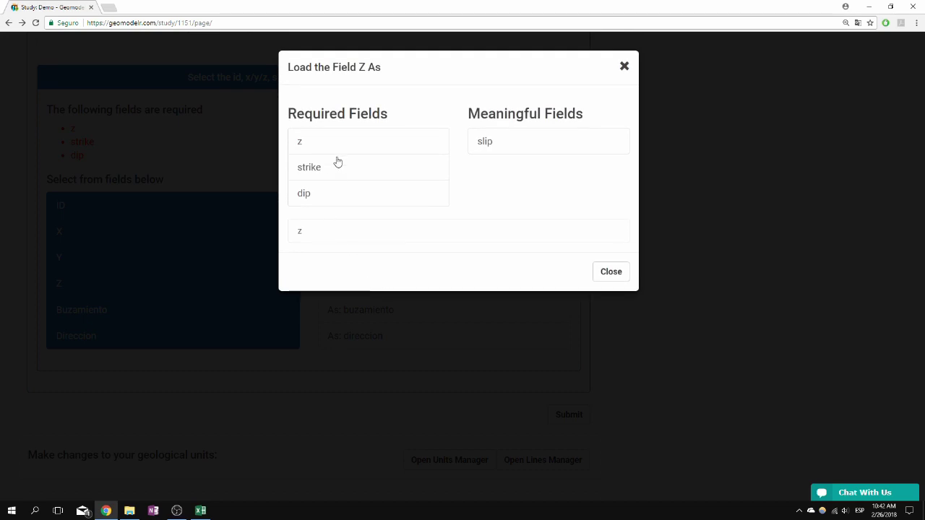
click(340, 145)
click(613, 248)
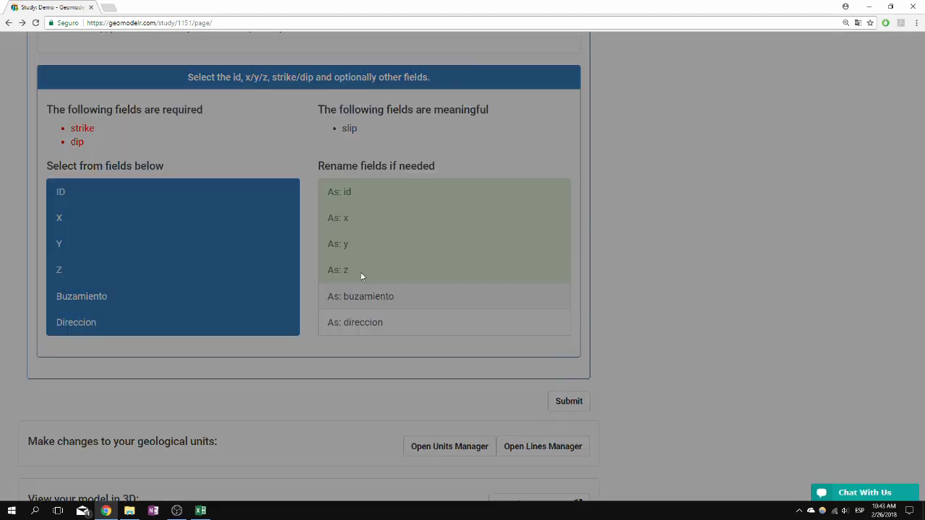
click(364, 295)
click(332, 165)
click(608, 217)
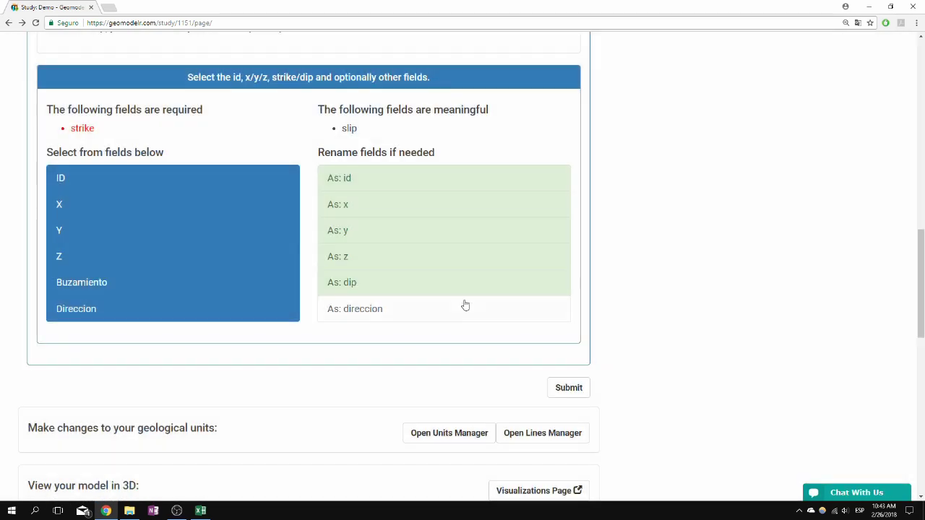
click(465, 305)
click(378, 144)
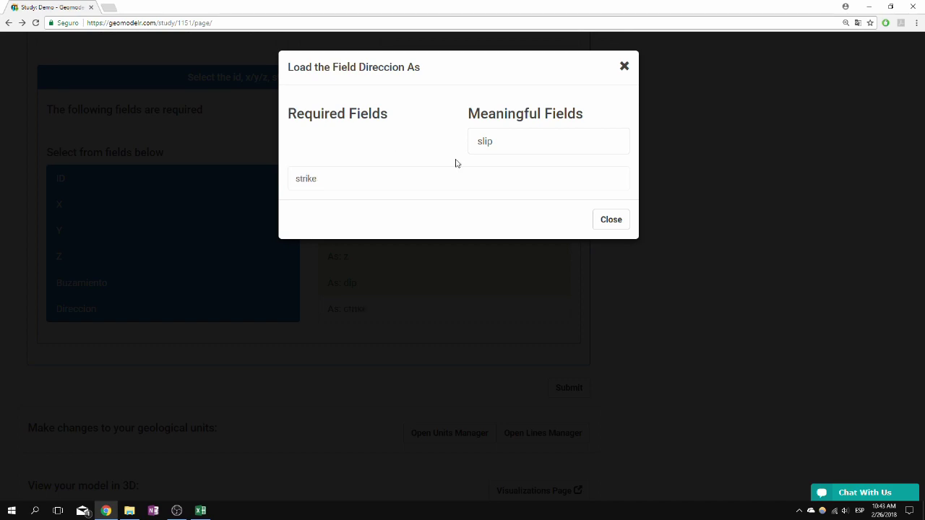
click(603, 224)
click(571, 386)
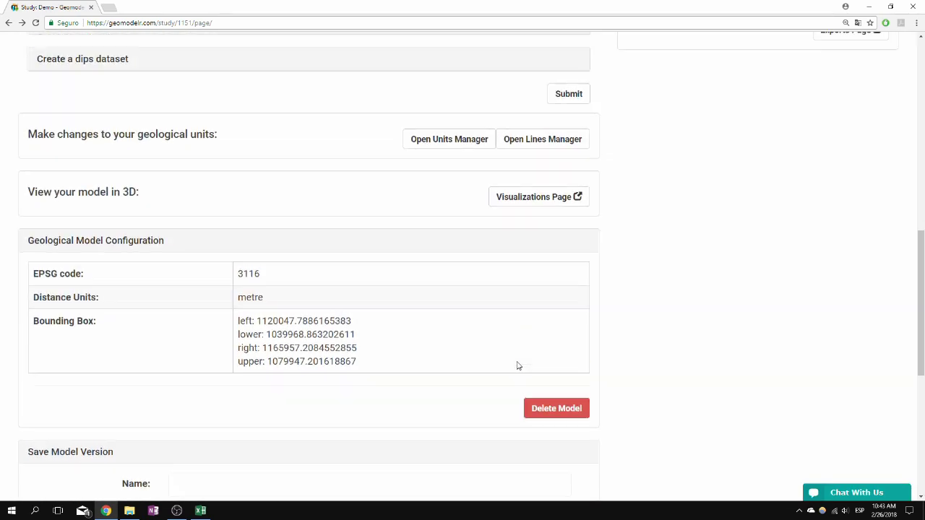
scroll(518, 366, up, 7)
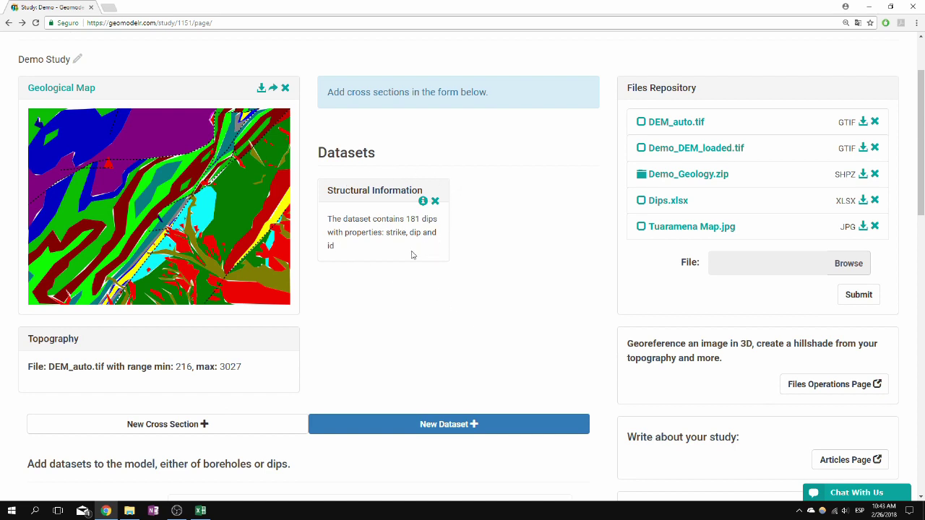
Open the Geological Map in the geology editor and toggle boundary nodes off and back on
click(74, 86)
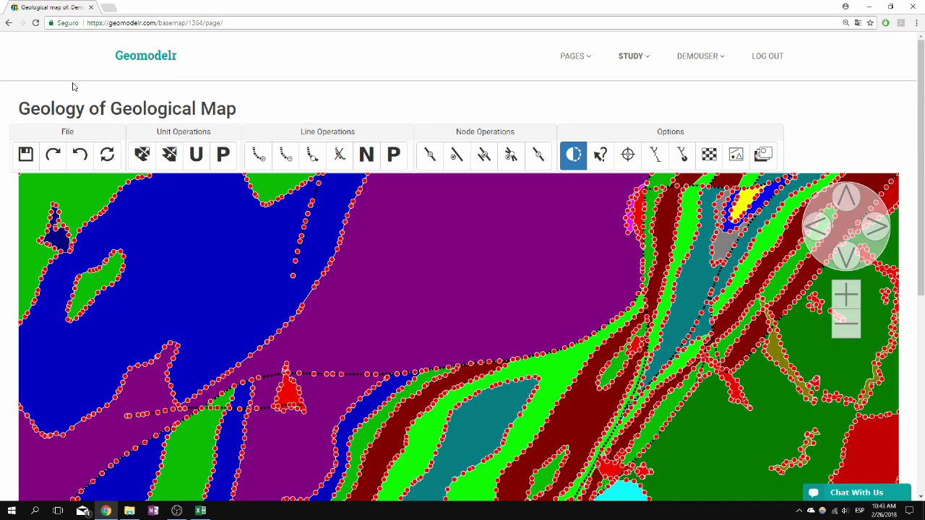
scroll(395, 230, down, 1)
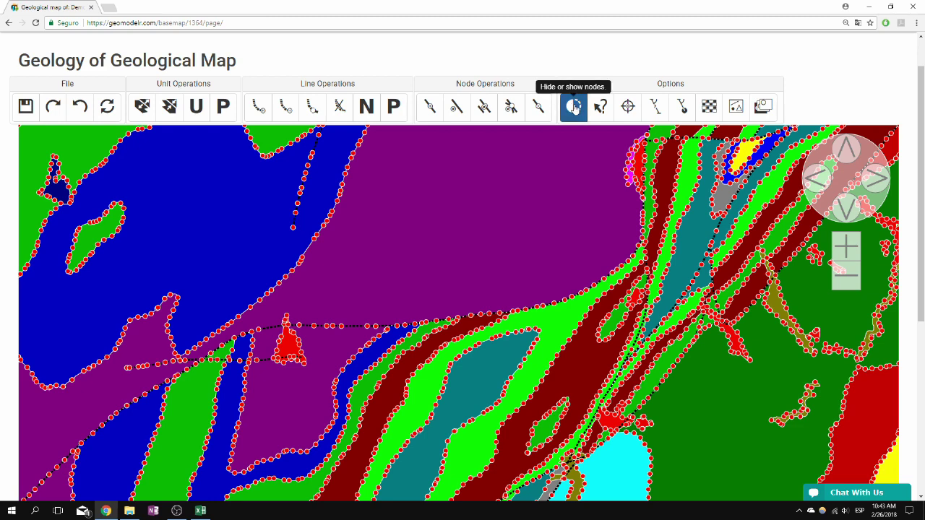
click(574, 107)
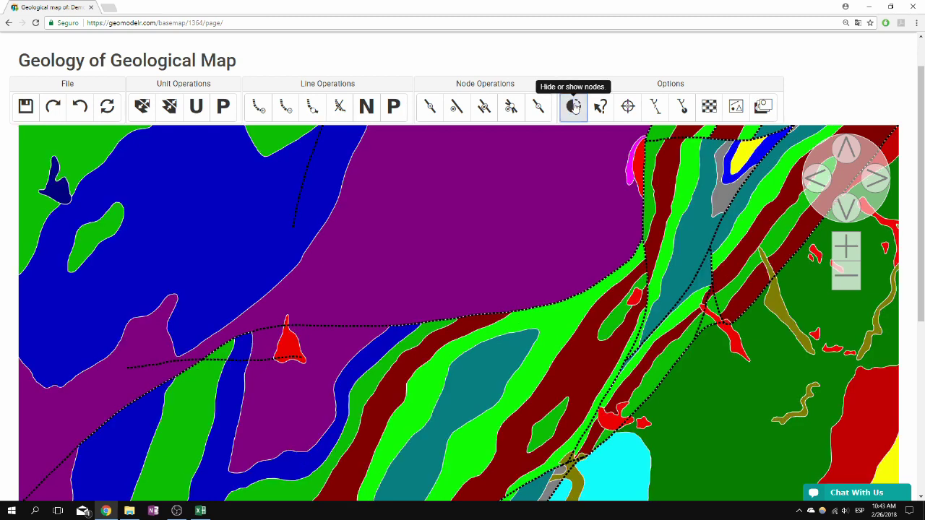
click(575, 106)
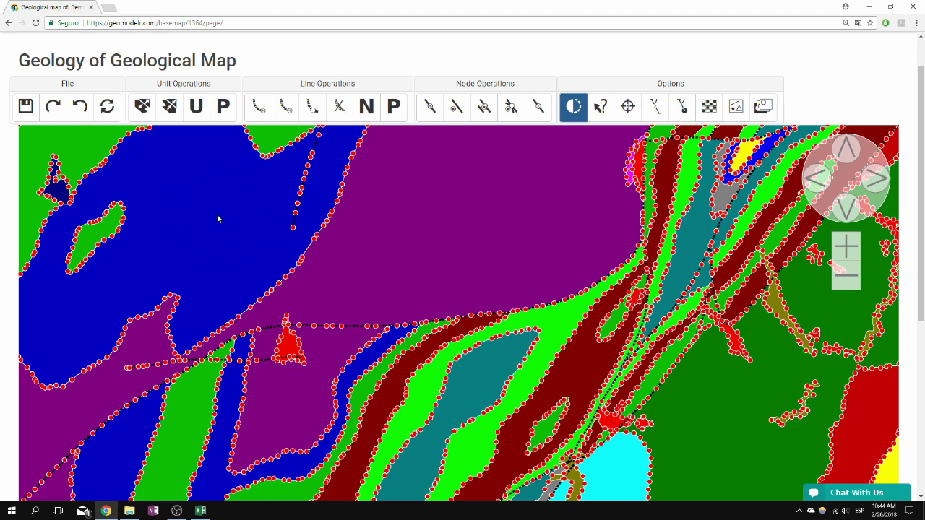
Draw a closed outline inside the blue unit with the split-polygon tool
click(143, 108)
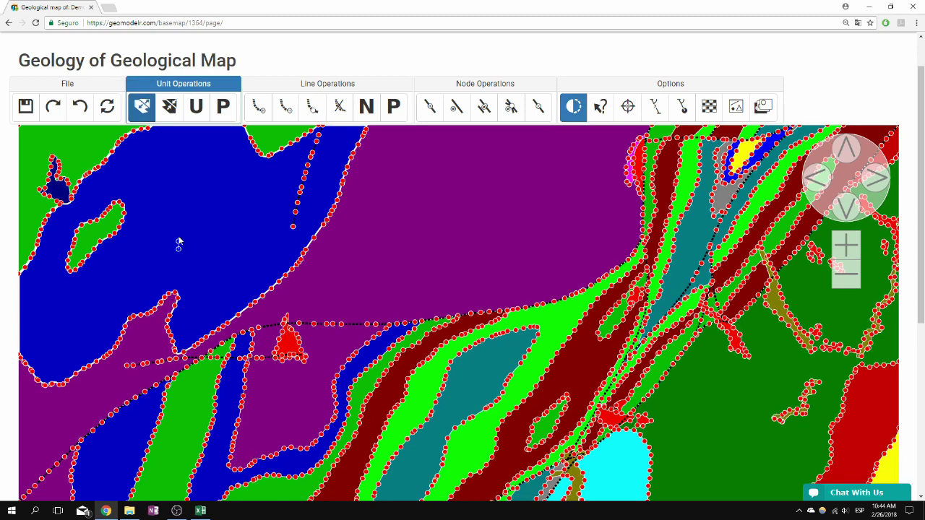
click(178, 232)
click(183, 213)
click(201, 182)
click(223, 171)
click(248, 171)
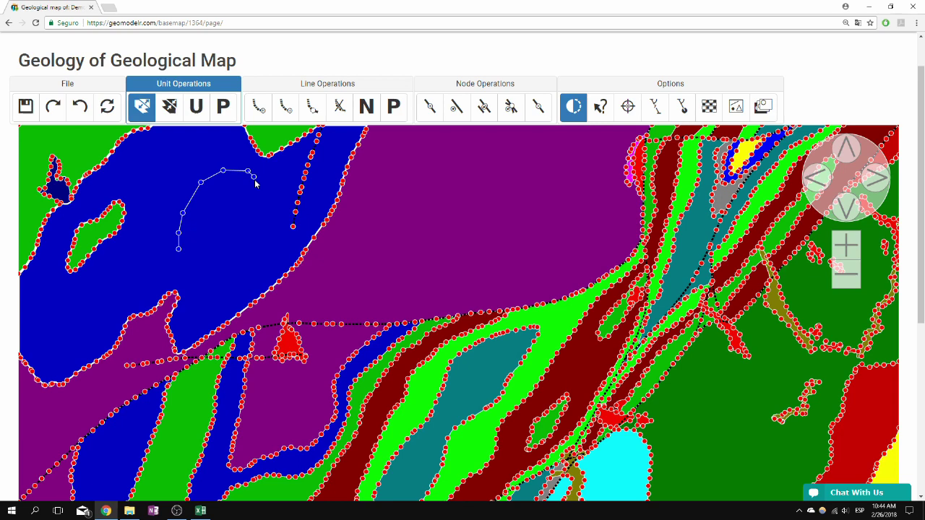
click(249, 198)
click(228, 209)
click(215, 237)
click(209, 258)
click(206, 265)
click(190, 277)
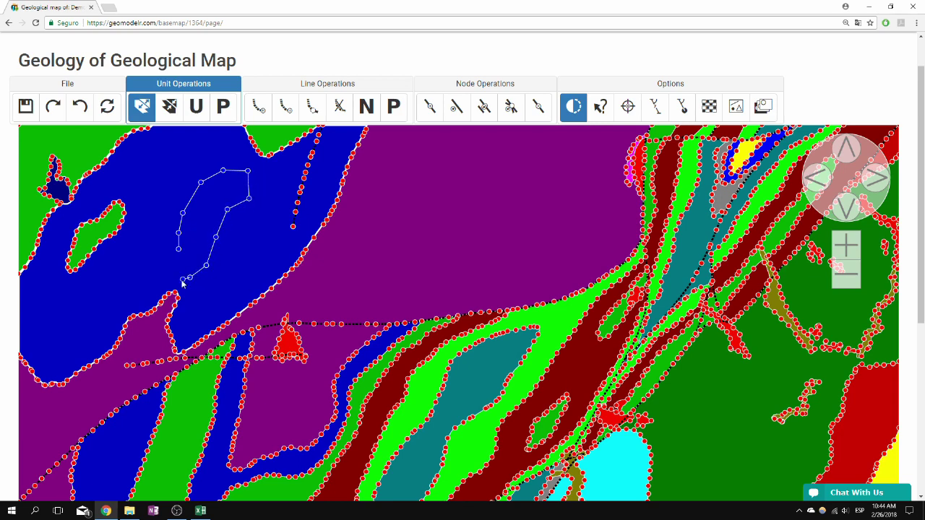
click(179, 277)
click(178, 251)
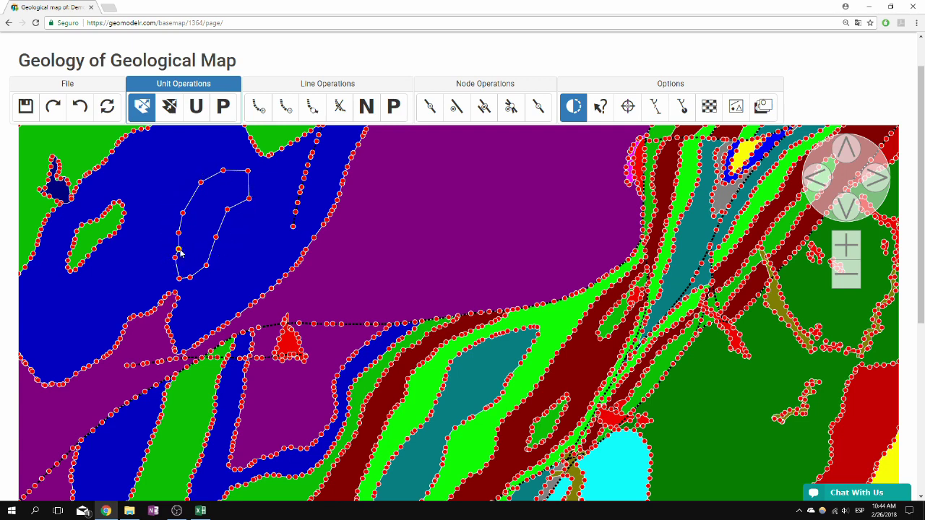
Draw a dividing line joining the outline to the blue unit's boundaries
click(169, 295)
click(169, 270)
click(163, 232)
click(148, 197)
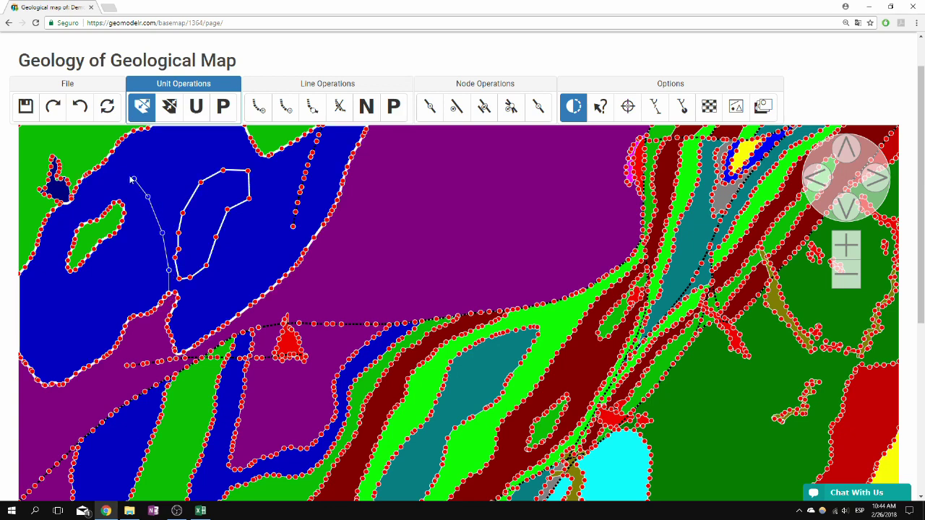
click(133, 179)
click(117, 165)
click(110, 152)
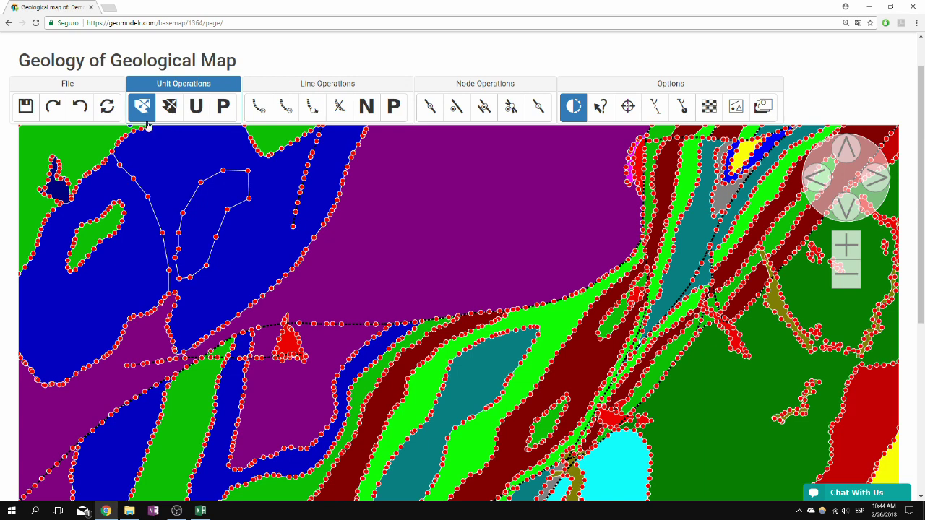
Select the split-off blue polygon and open the geological units manager
click(191, 106)
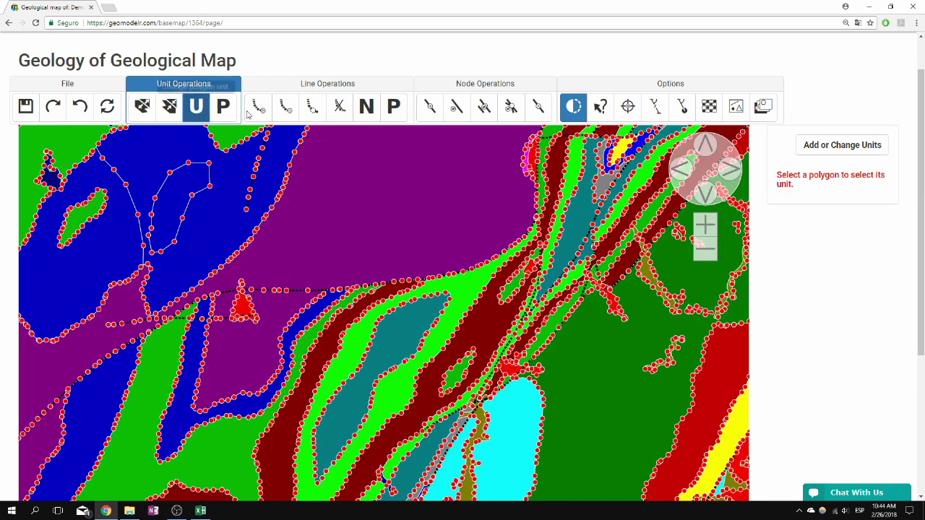
click(194, 179)
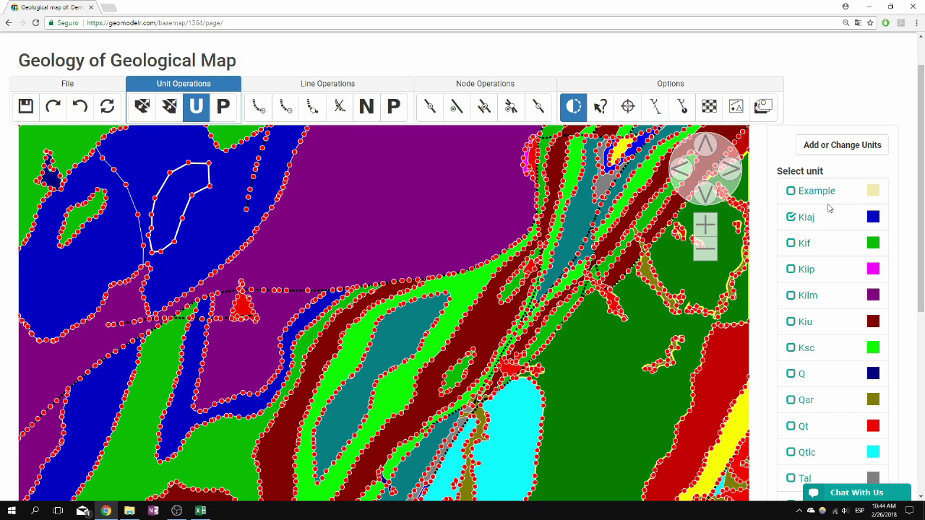
click(838, 146)
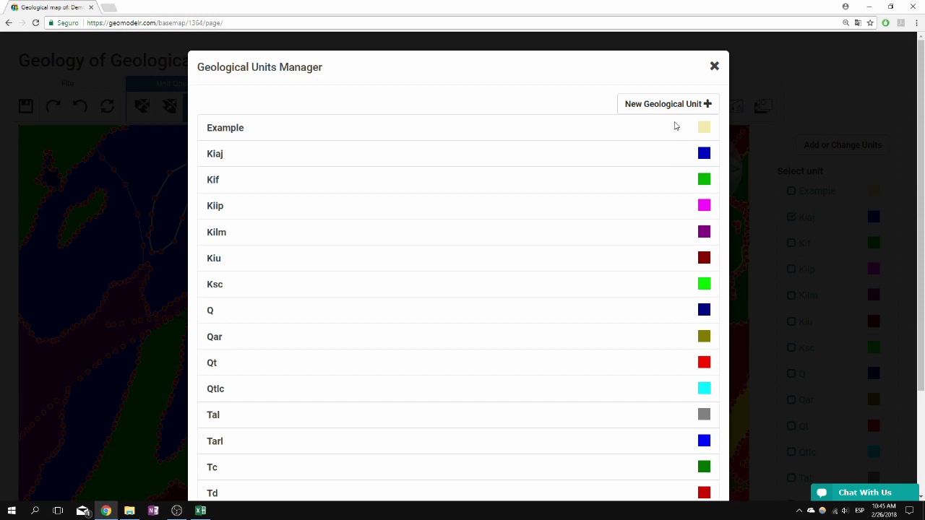
Create a unit named 'Example' with the Frasnian colour #f1ecc8, then close the form
click(670, 104)
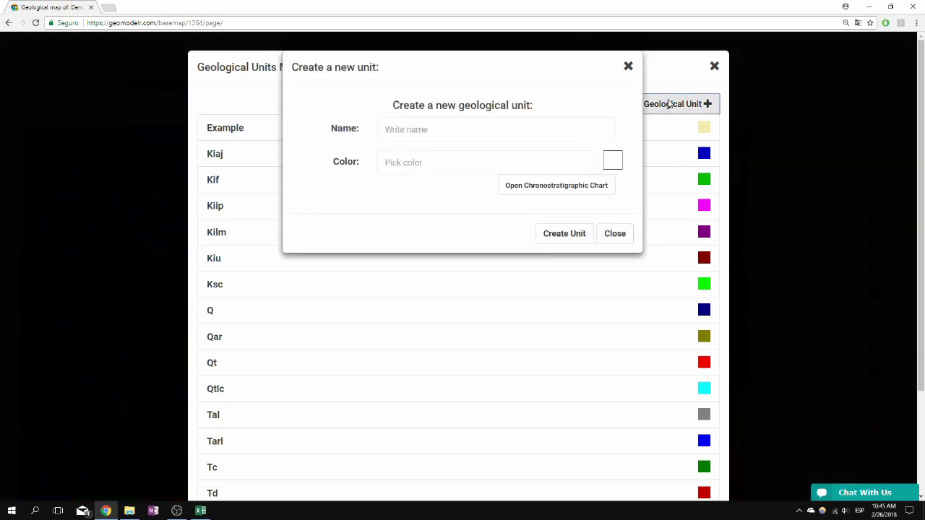
click(486, 136)
text(Ex)
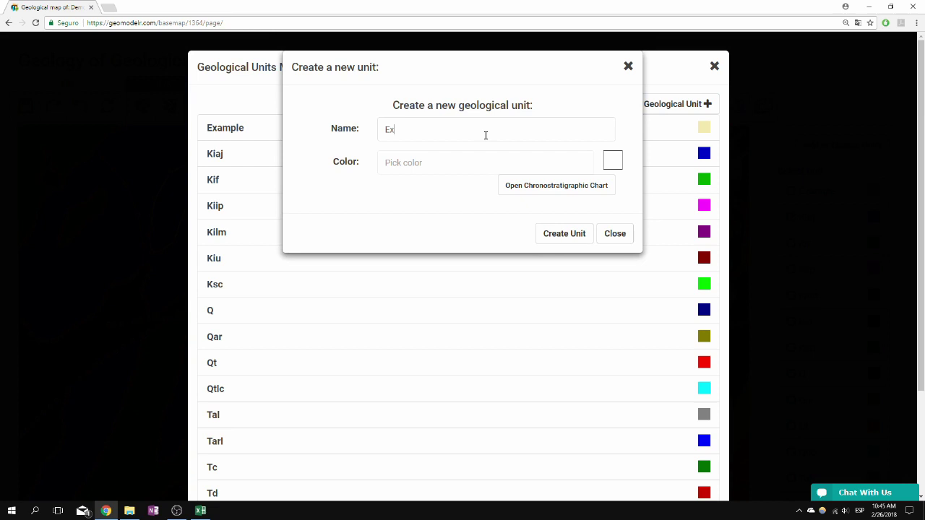
text(amplle)
click(486, 165)
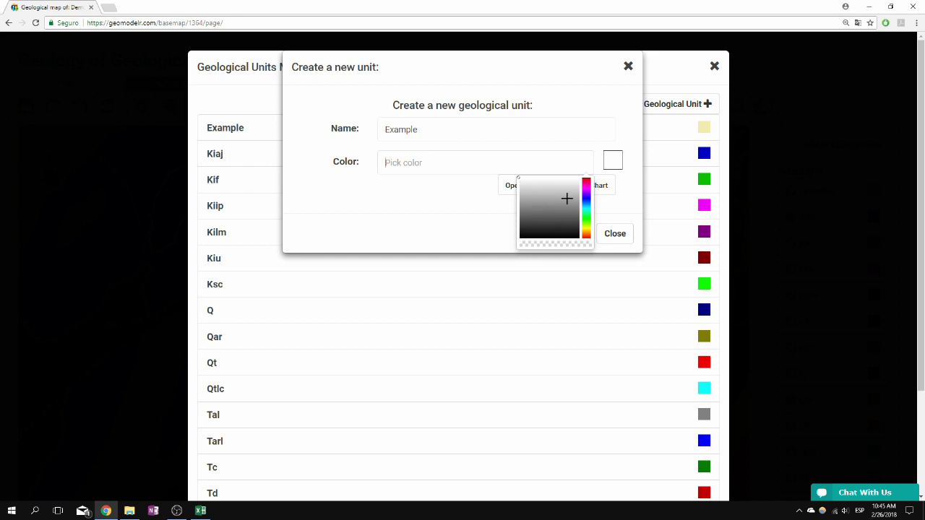
click(591, 201)
click(467, 213)
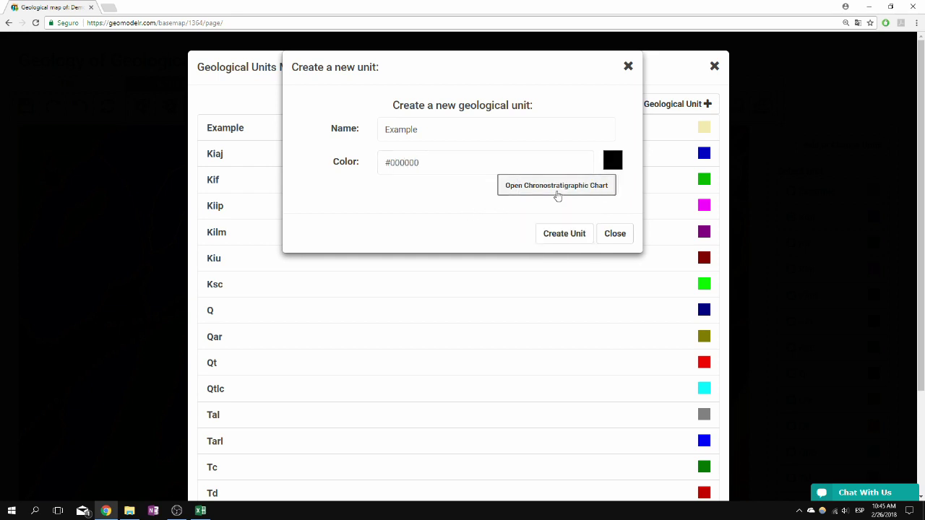
click(558, 189)
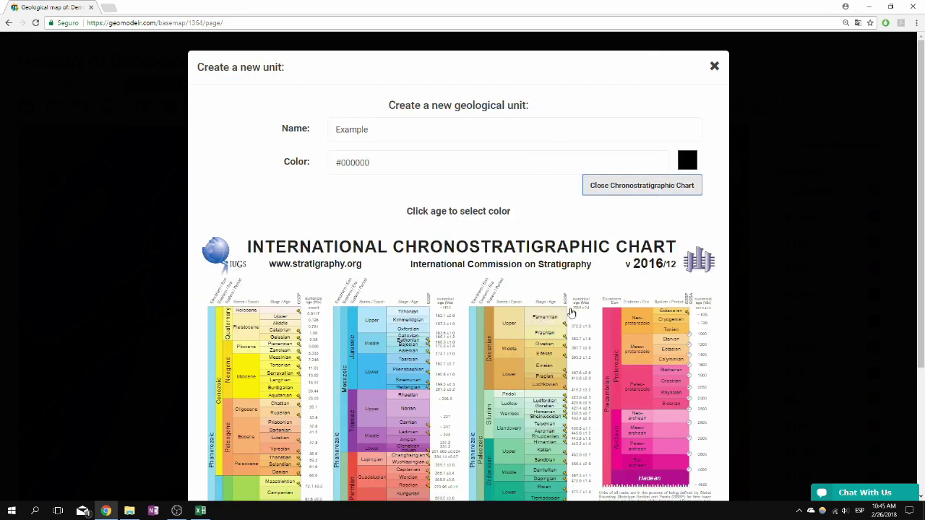
click(545, 327)
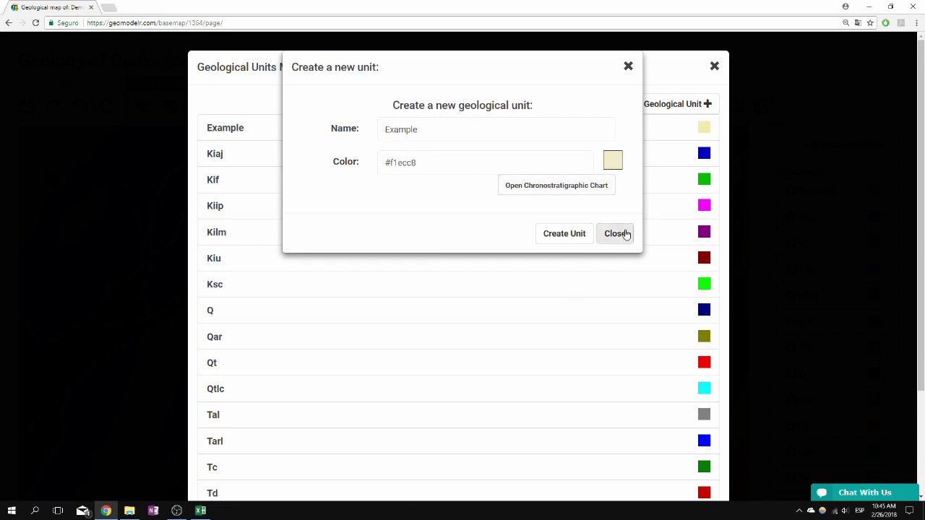
click(620, 233)
Close the units manager, assign Example to the split-off polygon, then undo that assignment
click(715, 66)
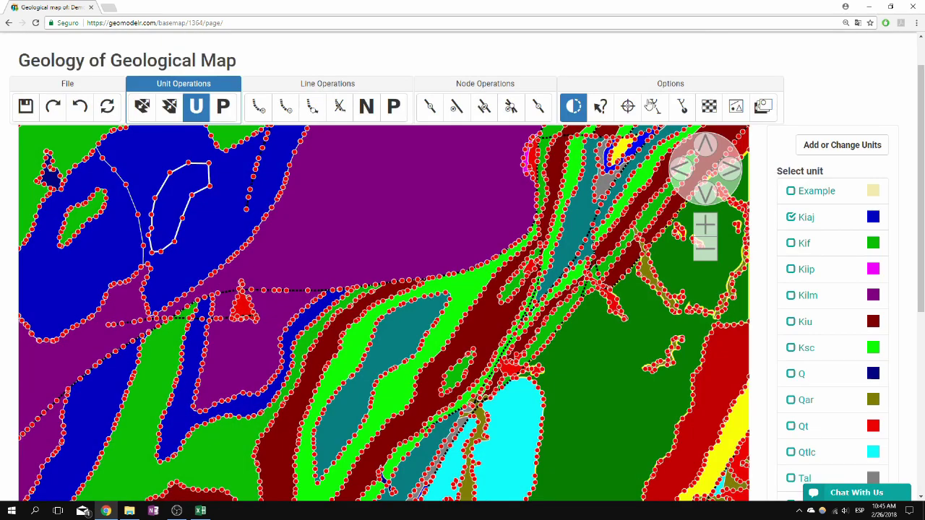
click(791, 192)
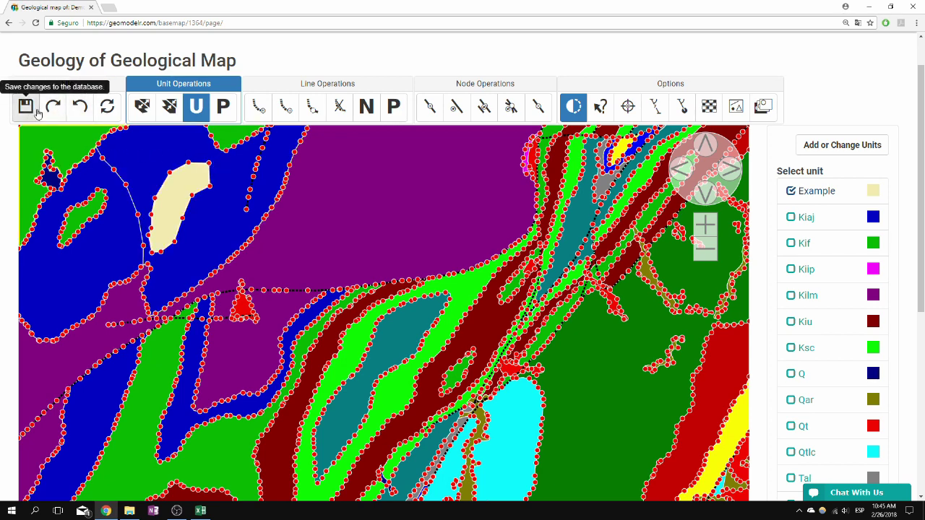
click(81, 112)
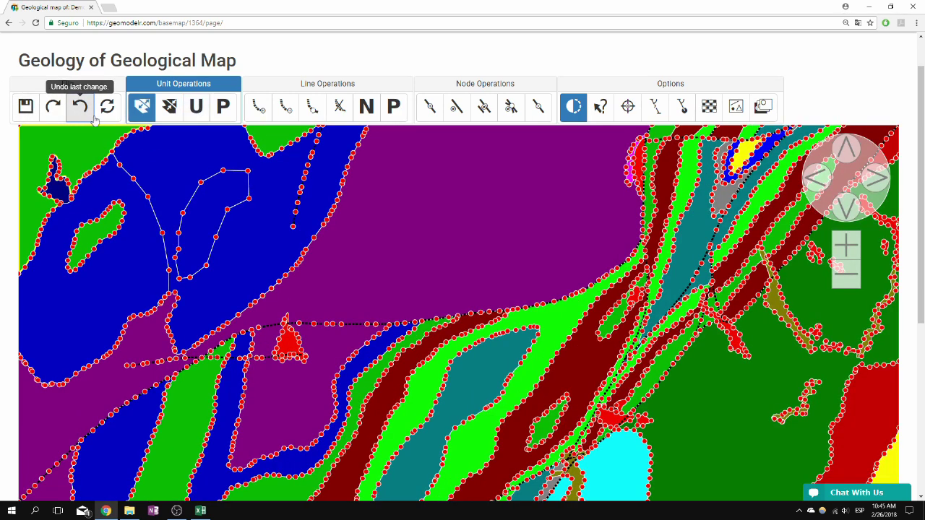
Join the inner polygon back into the surrounding blue polygon
click(171, 109)
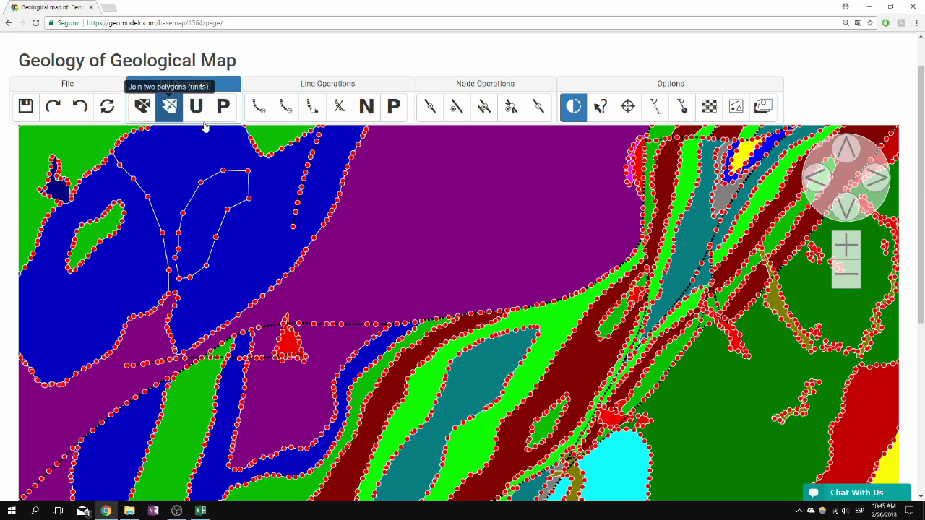
click(216, 197)
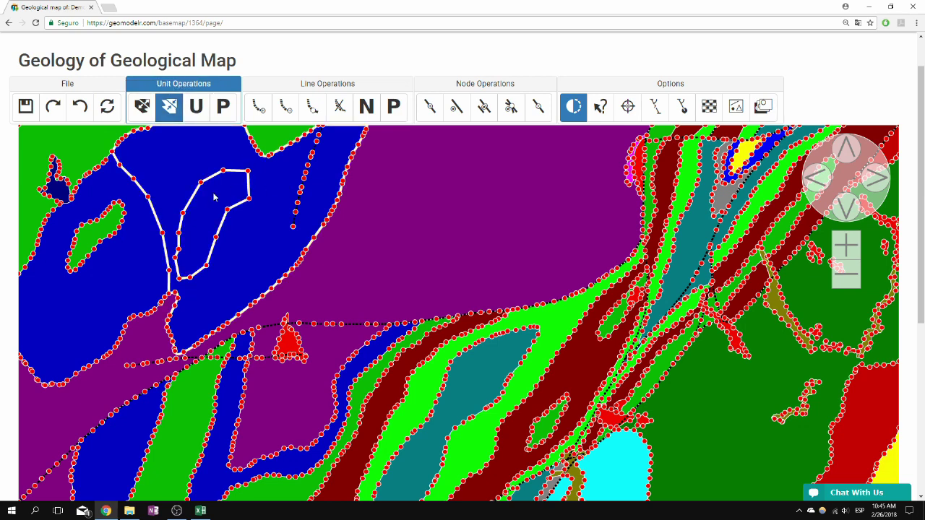
click(128, 244)
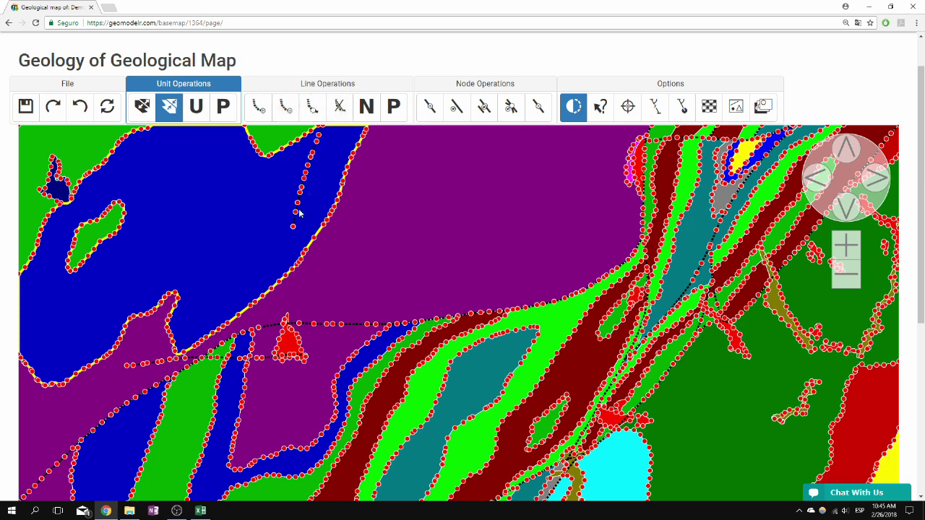
Draw a four-vertex fault line across the purple unit and nudge its end node upward
click(258, 106)
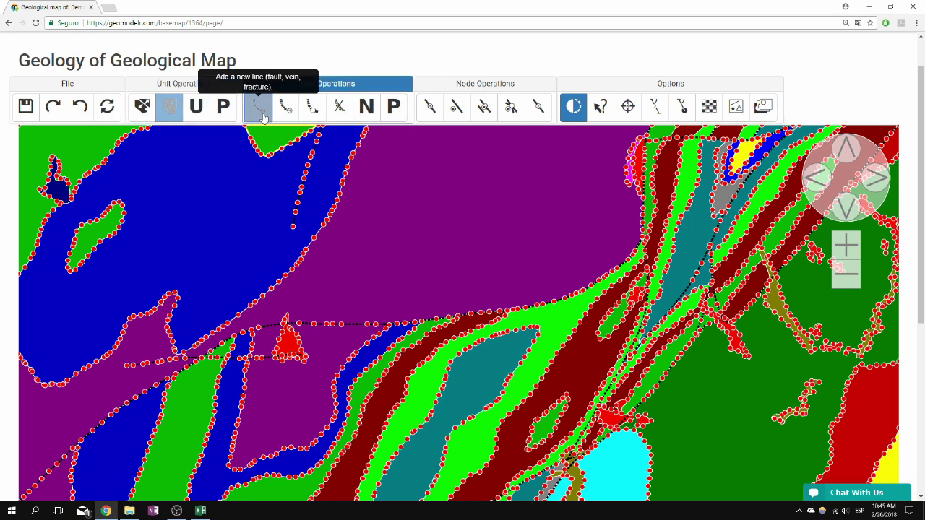
click(355, 270)
click(389, 260)
click(443, 249)
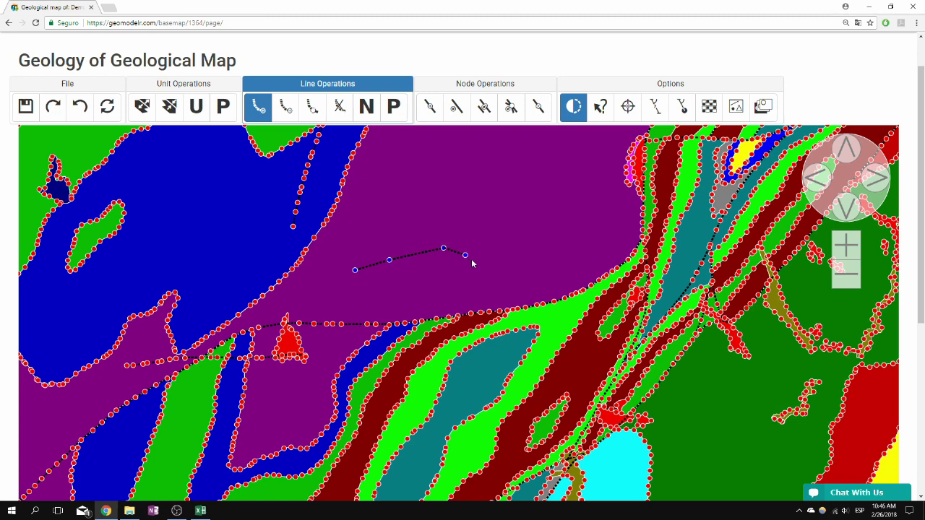
click(485, 262)
click(511, 251)
click(510, 251)
Extend the line from its end with three more nodes toward the upper right
click(286, 107)
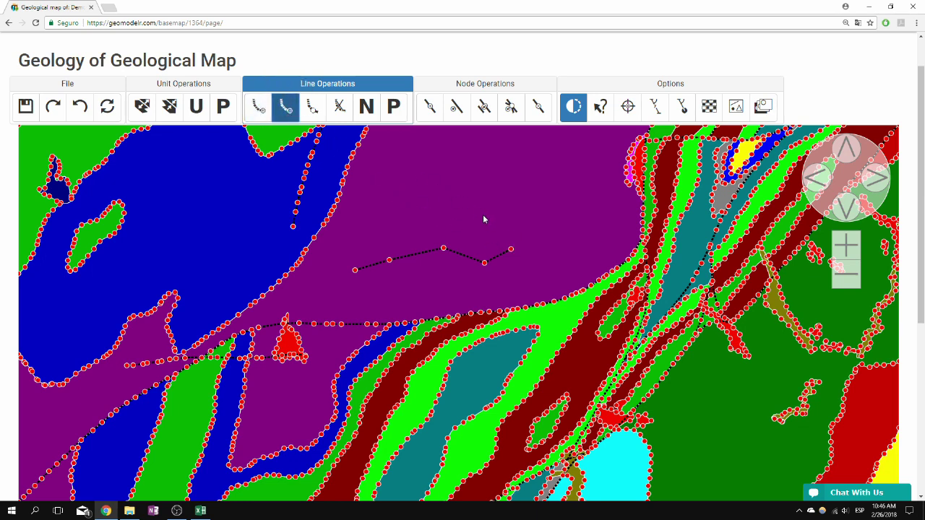
click(512, 251)
click(530, 230)
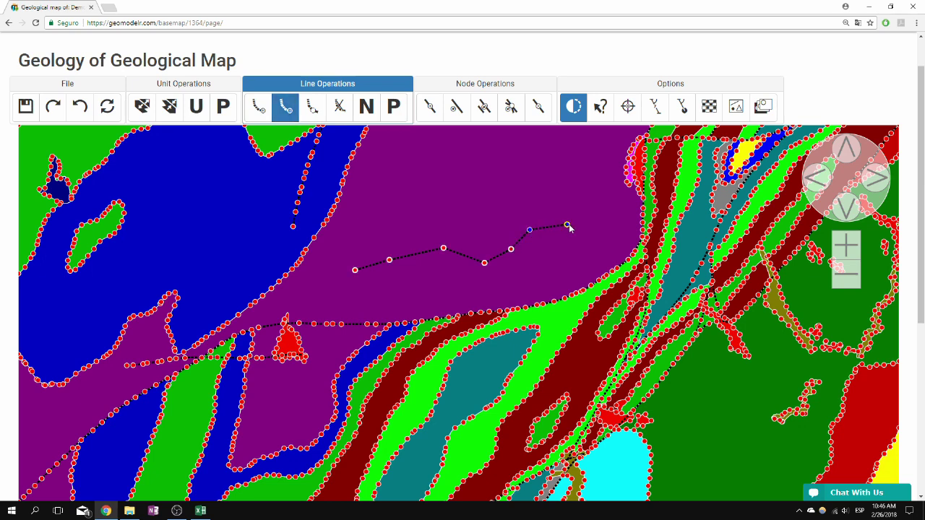
click(568, 225)
double_click(580, 202)
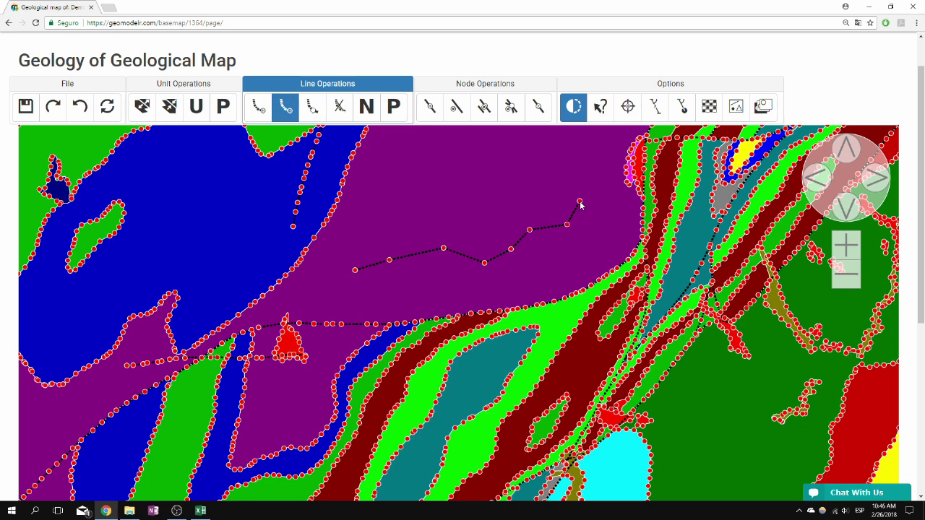
Remove the western stretch of the new fault line with the Remove a line tool
click(342, 108)
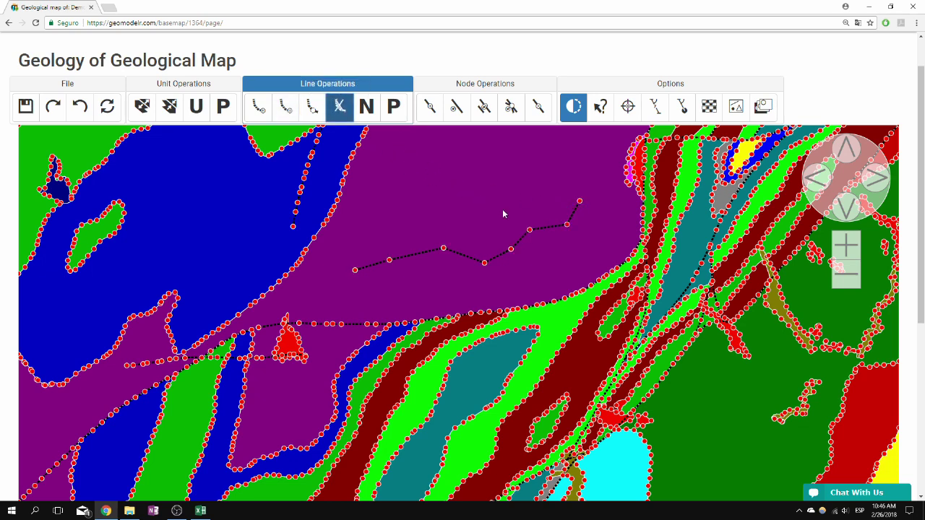
click(527, 234)
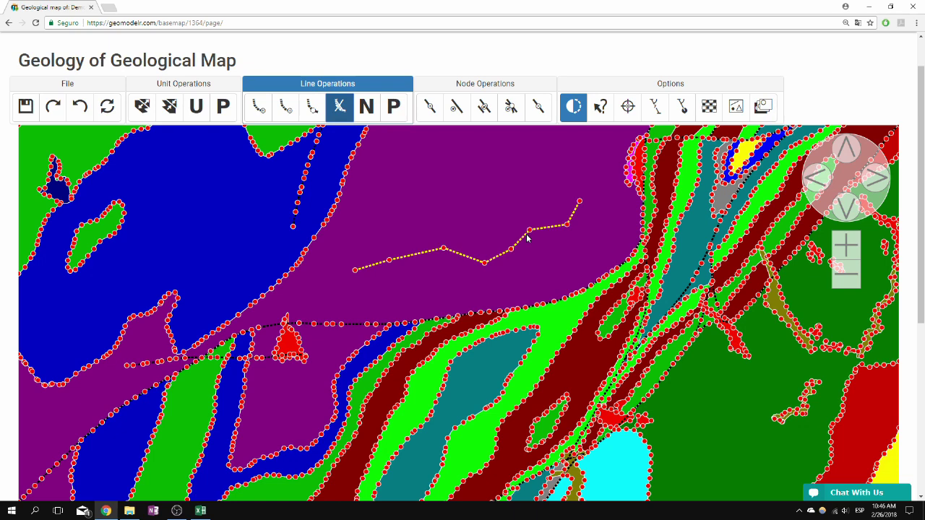
click(312, 106)
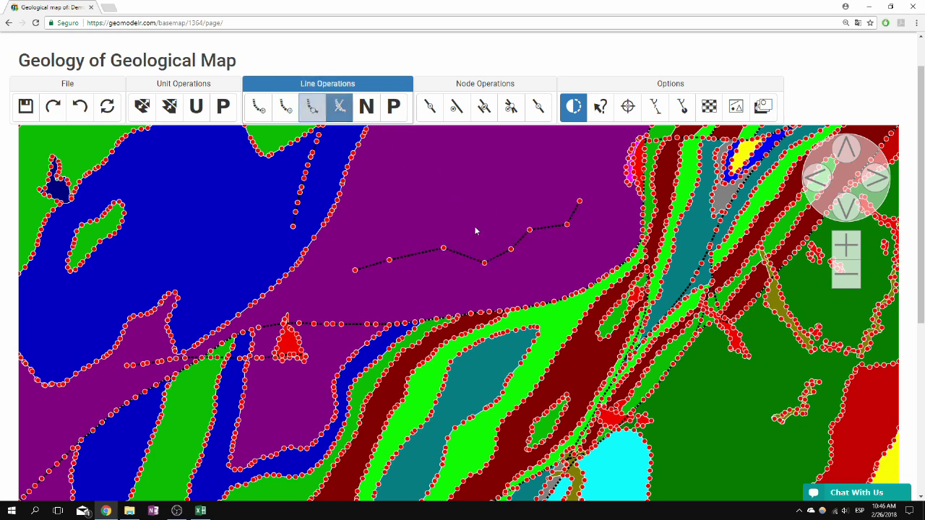
click(340, 106)
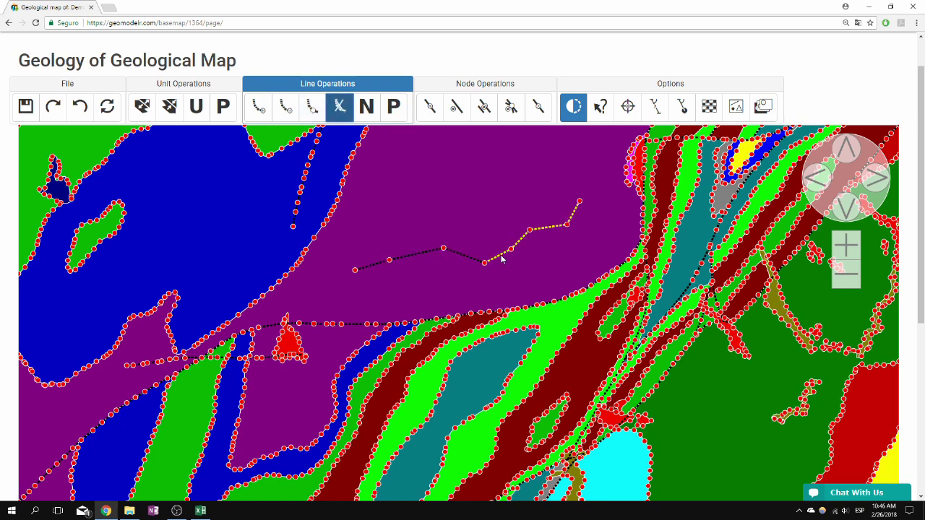
click(466, 259)
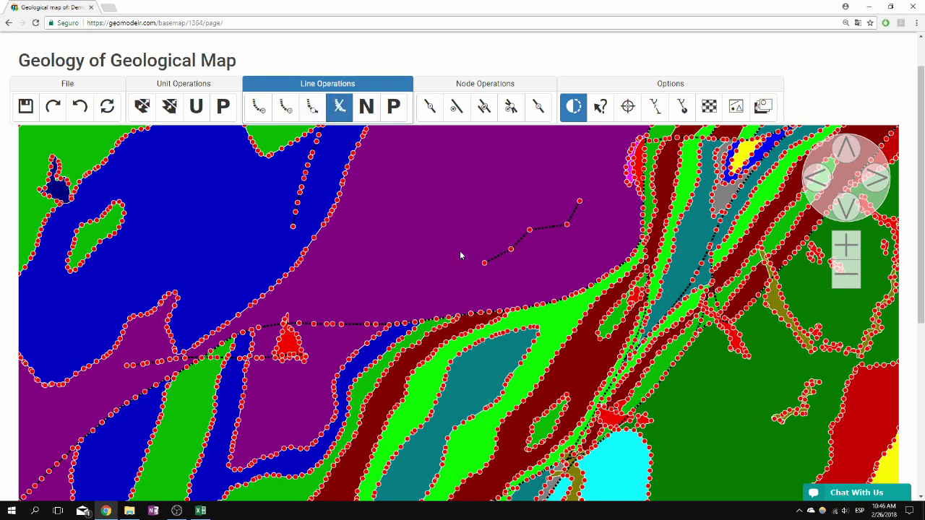
In the lines manager, start a new line named 'Exmaple', cancel it, and close the manager
click(366, 106)
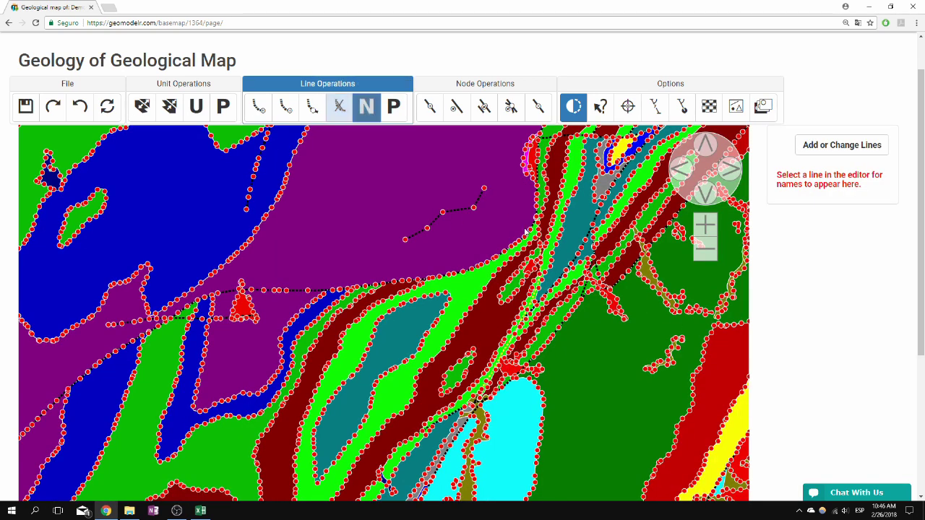
click(855, 145)
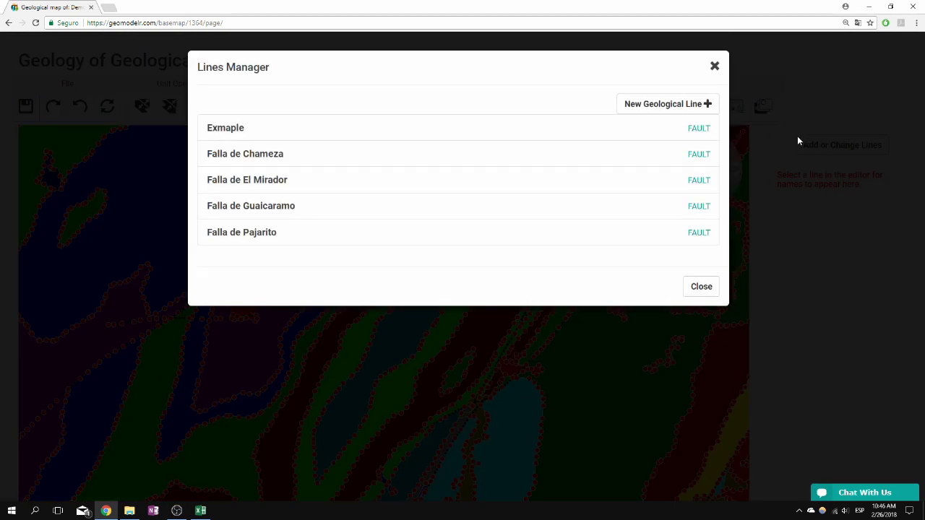
click(698, 107)
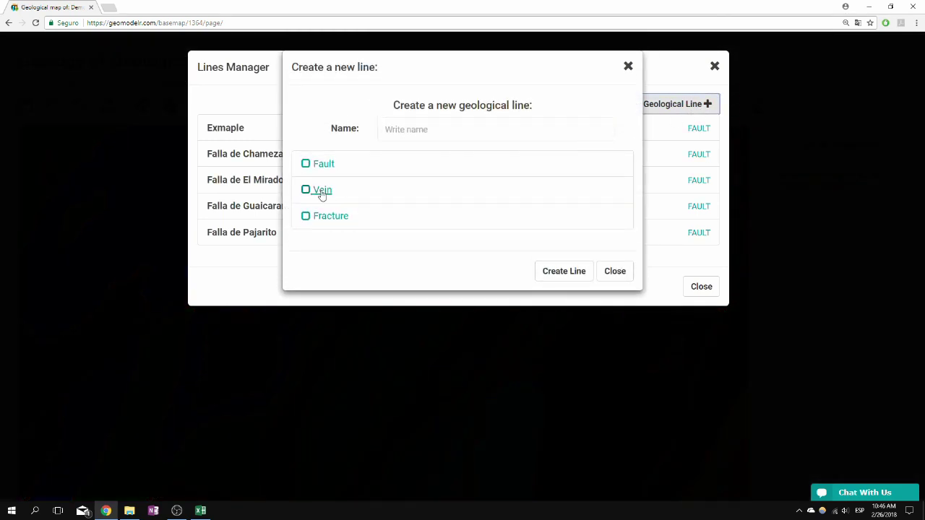
click(417, 131)
text(Exmaple)
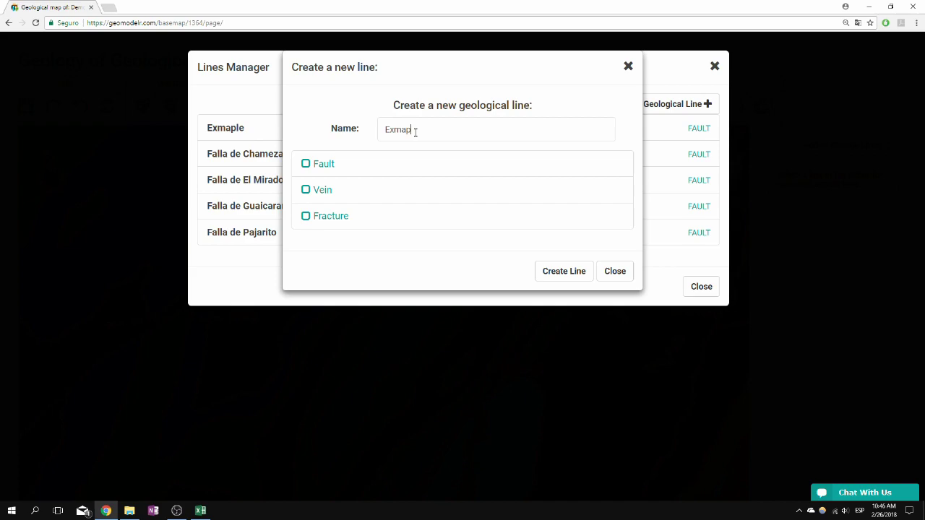
click(615, 271)
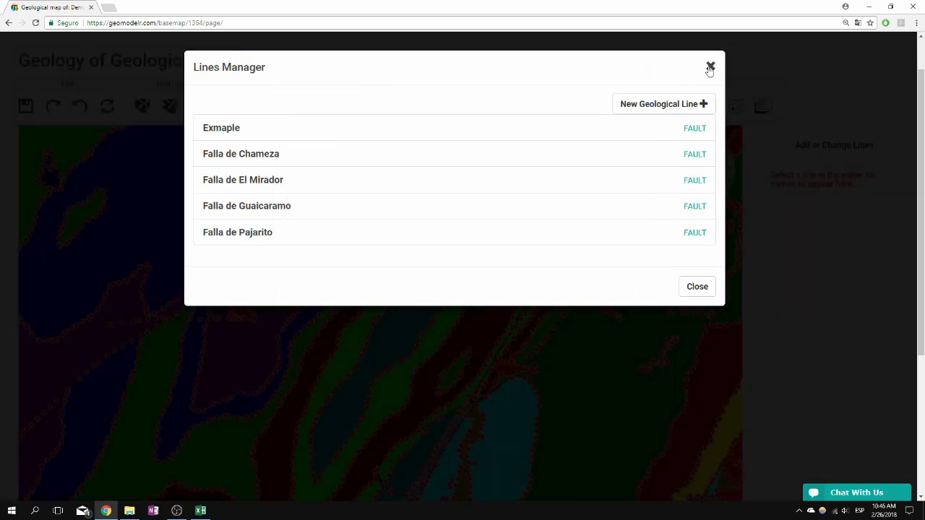
click(711, 66)
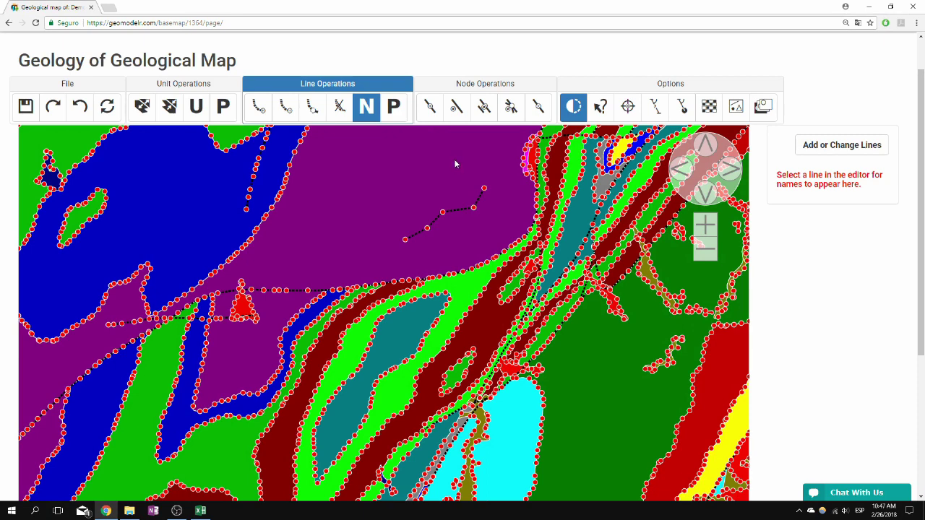
Drag the purple-unit dotted line's end node to a new spot and delete its bend node
click(429, 107)
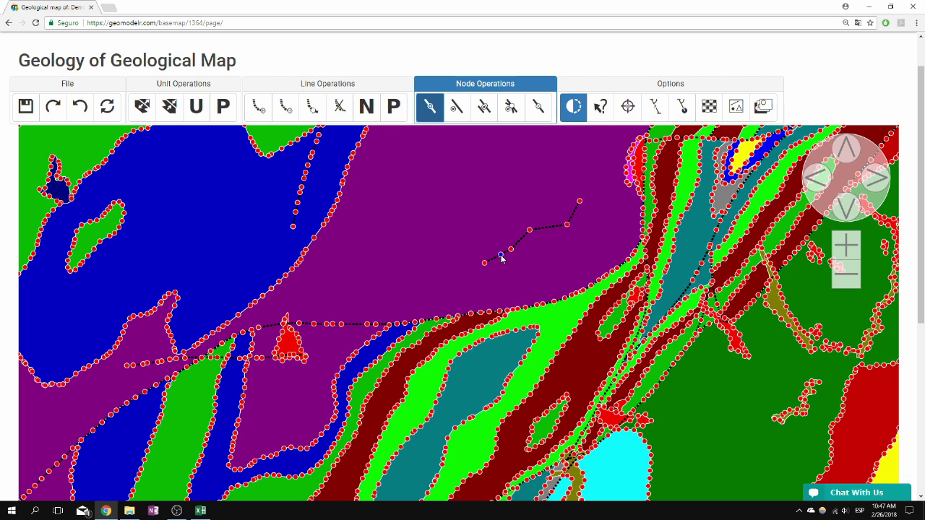
click(456, 106)
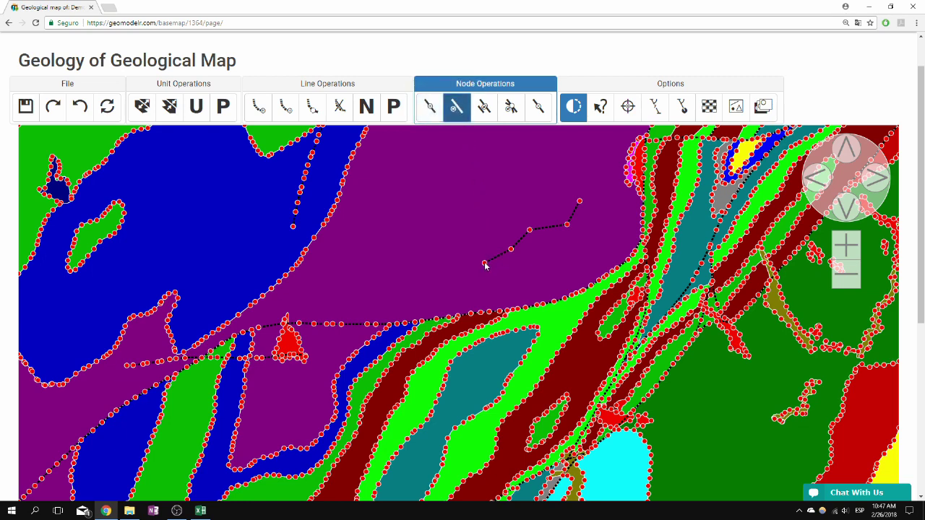
click(432, 241)
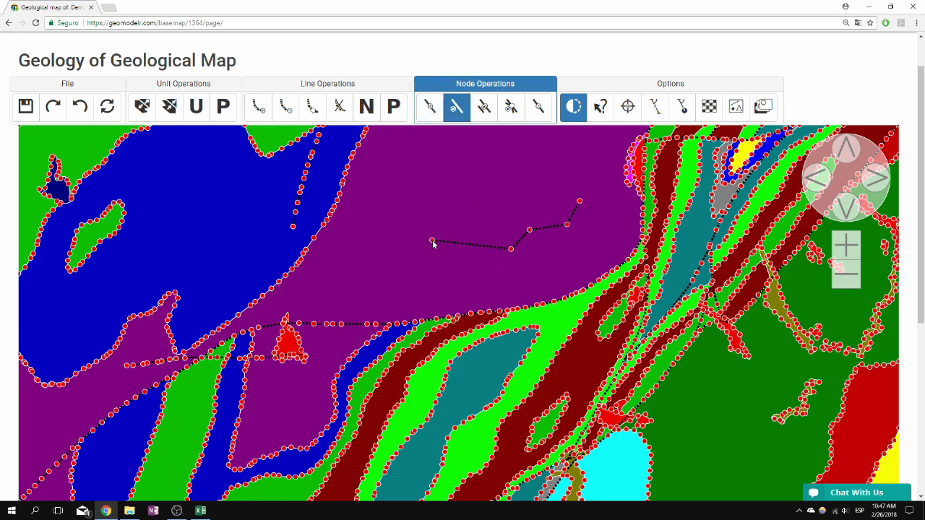
click(537, 108)
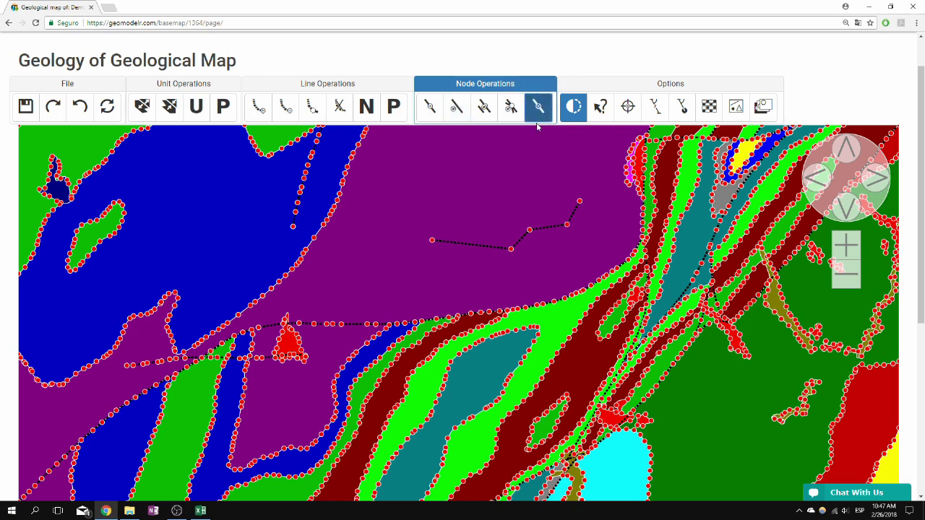
click(511, 250)
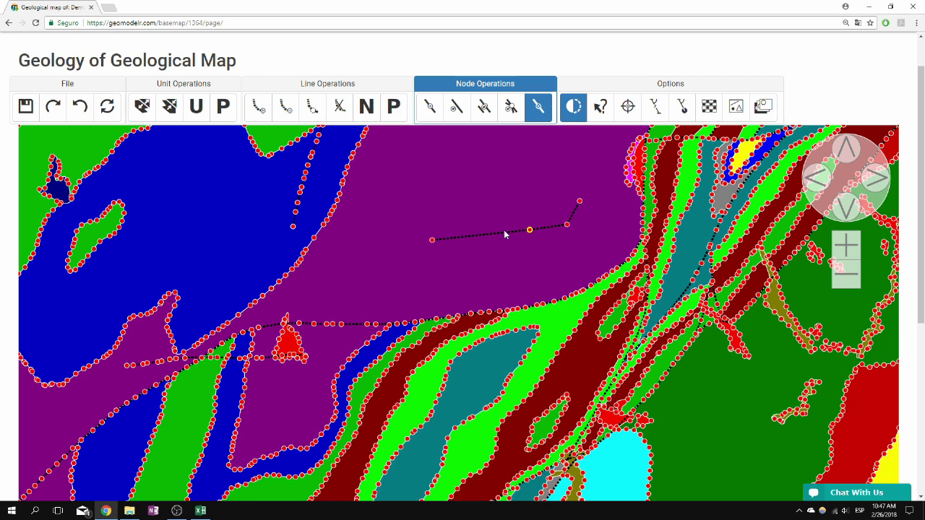
Open the Layers Manager through the foreground vector layer options' 'Add more layers...'
click(737, 108)
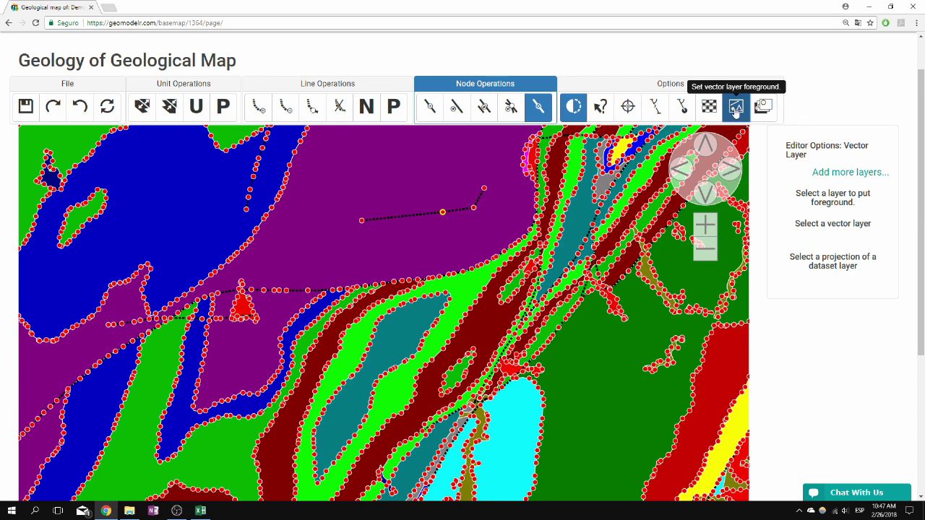
click(832, 179)
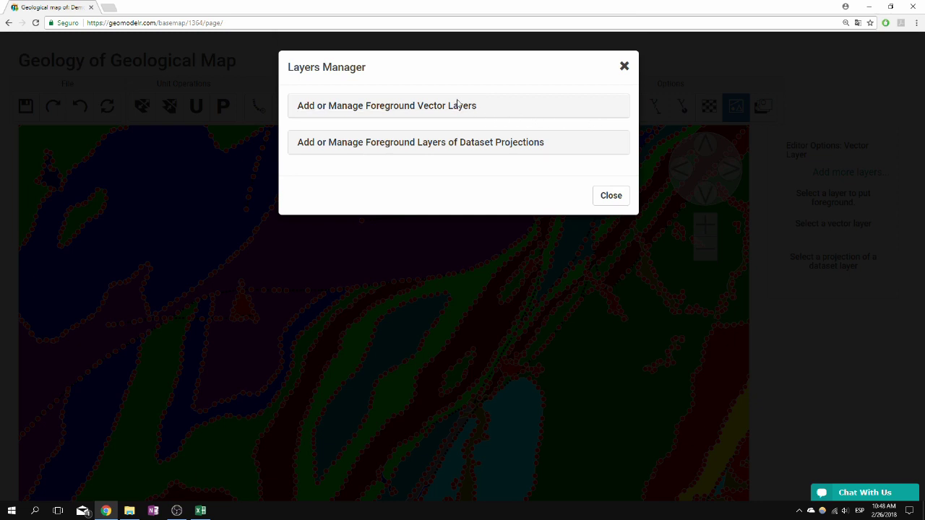
Create a 'Structural Information' dataset projection and display its dip symbols on the map
click(454, 144)
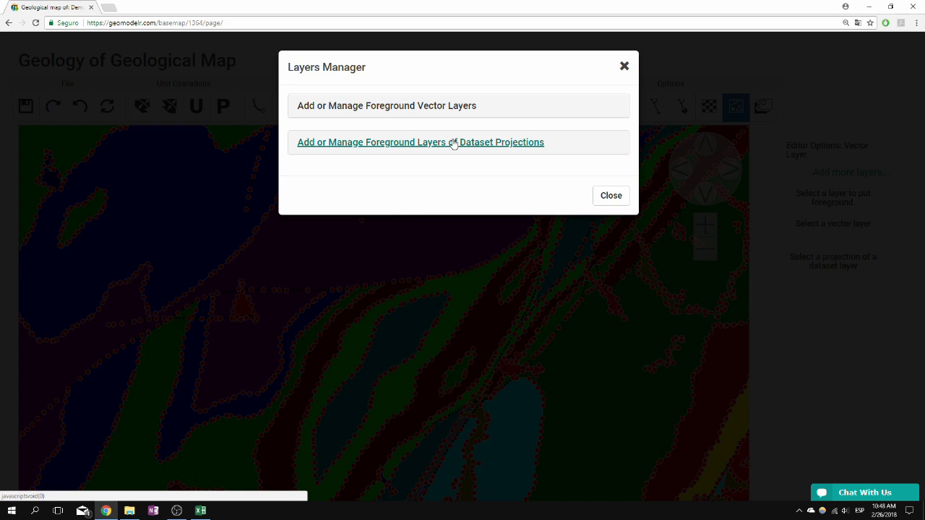
click(454, 144)
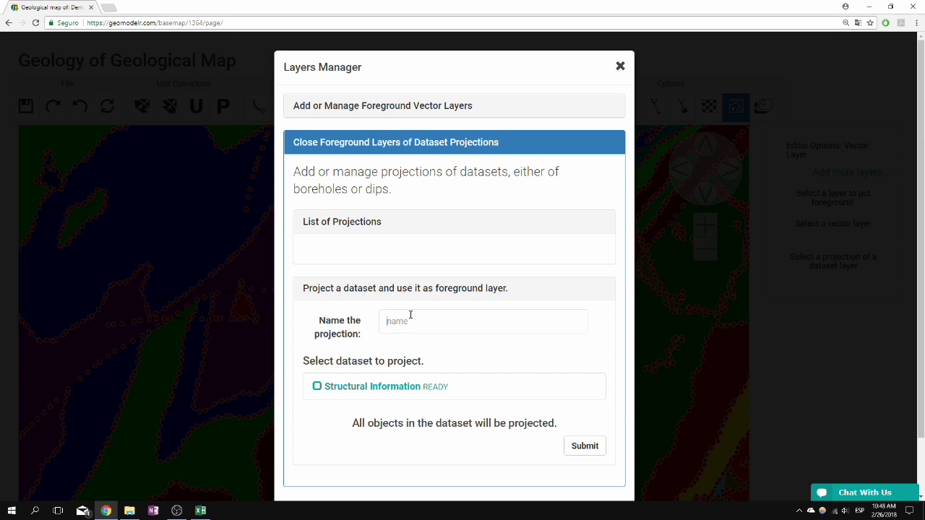
text(Structural Information)
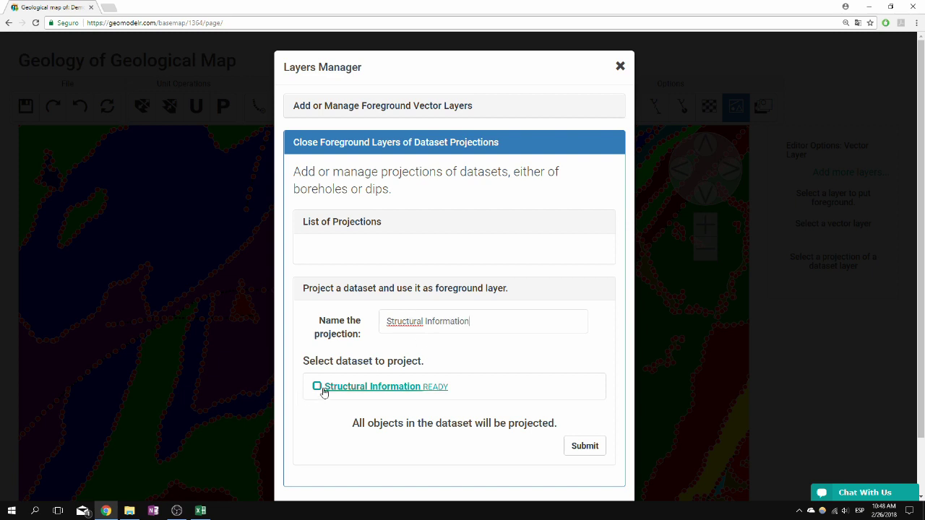
click(323, 391)
click(591, 446)
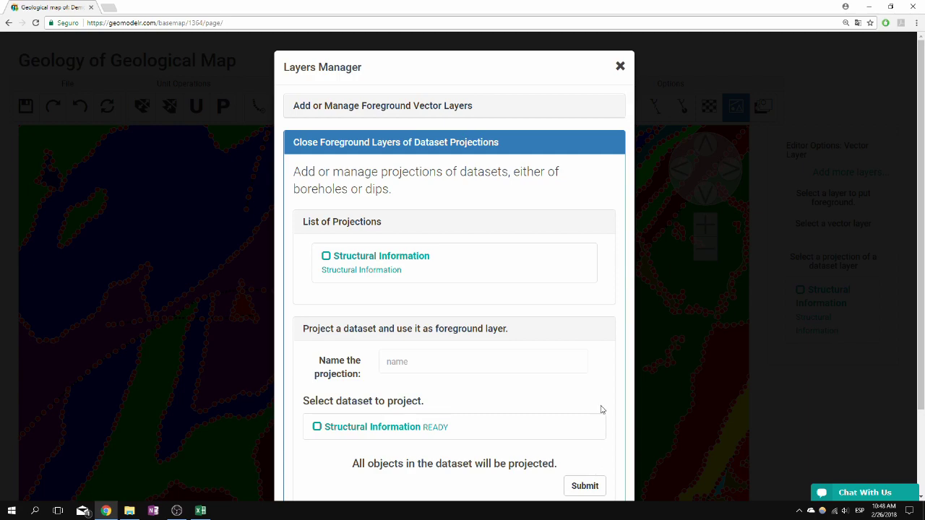
click(619, 68)
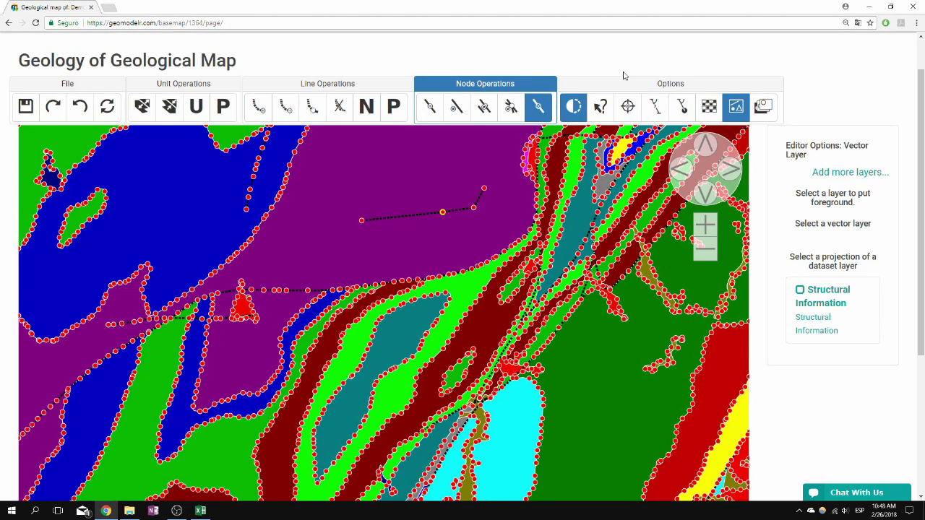
click(800, 293)
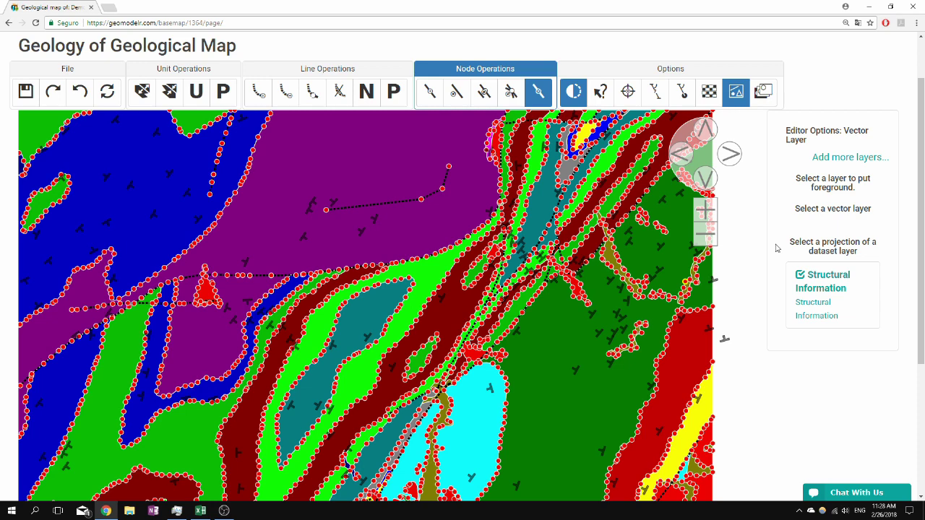
Create a 'Fold Axes' foreground layer from Demo_Geology.zip's Webinar/Pliegues.shp with the COD property
click(826, 160)
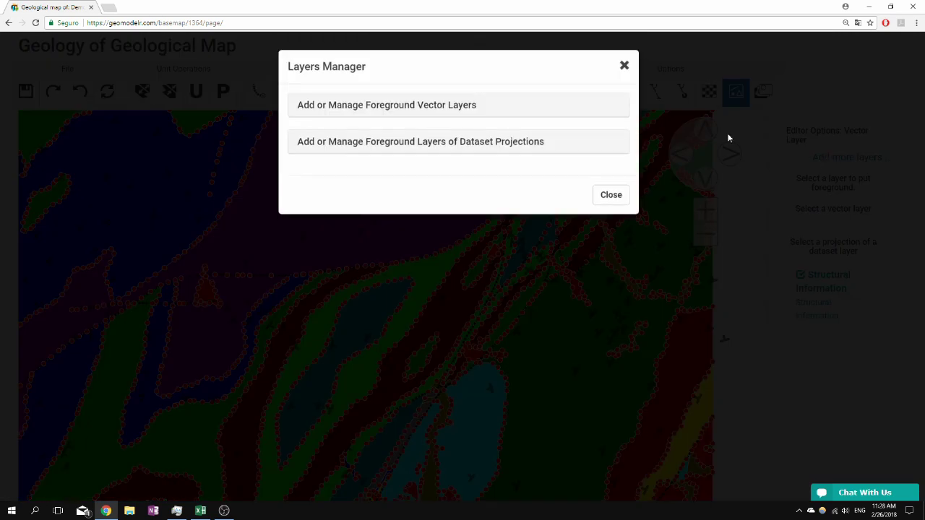
click(430, 107)
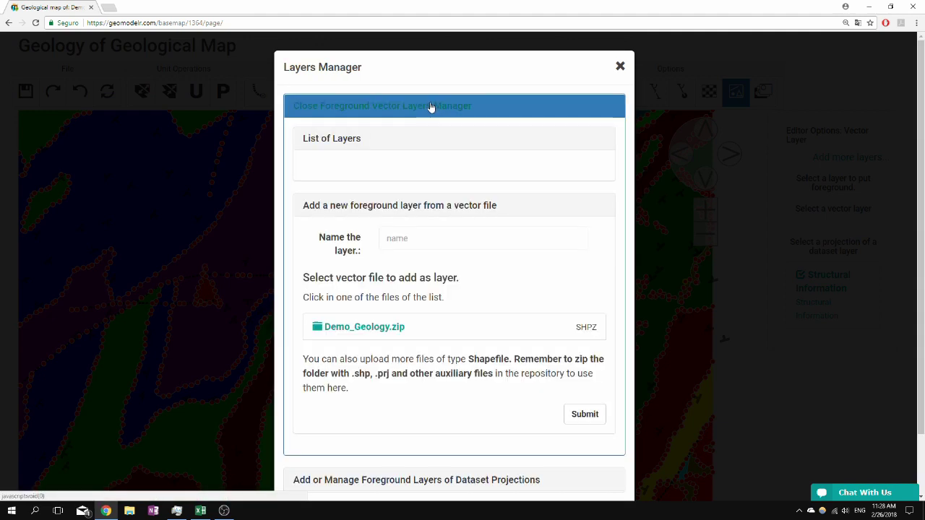
click(416, 235)
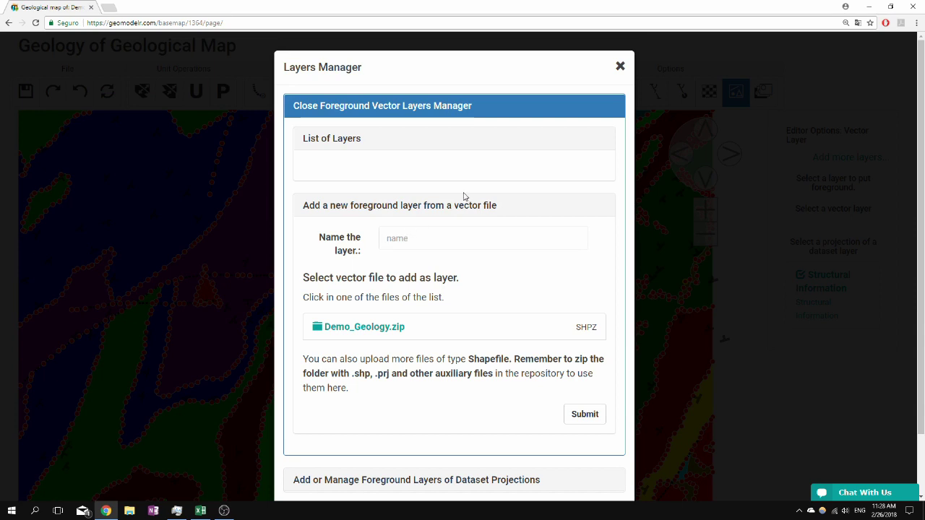
text(Fold Axes)
click(367, 327)
scroll(429, 354, down, 1)
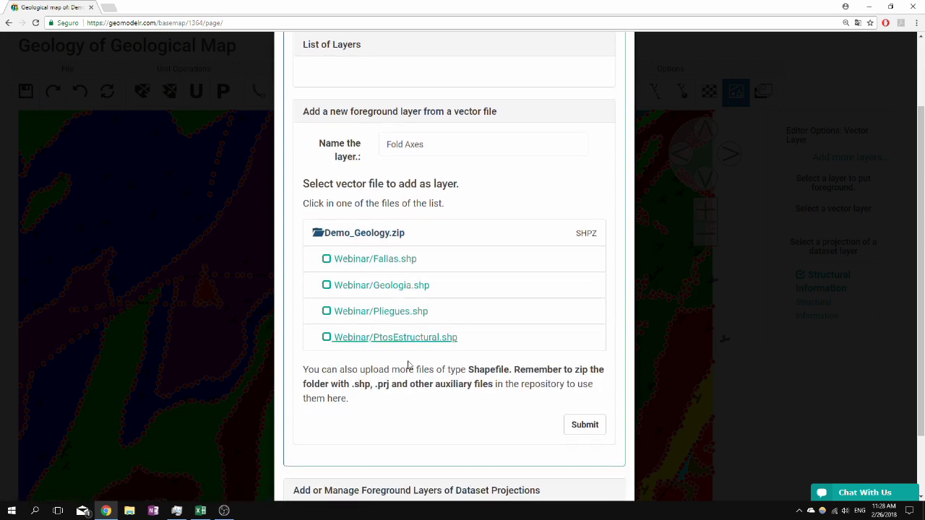
click(397, 315)
scroll(470, 358, down, 3)
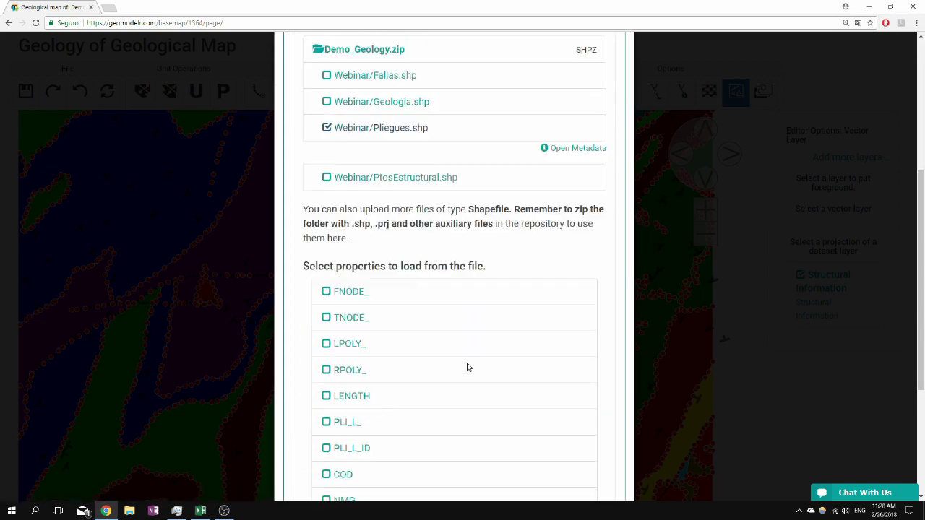
click(345, 368)
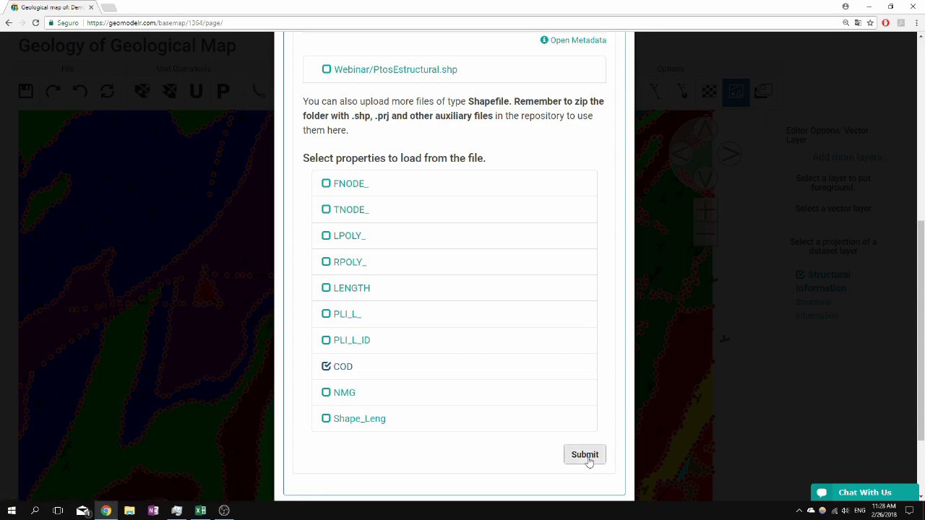
click(586, 455)
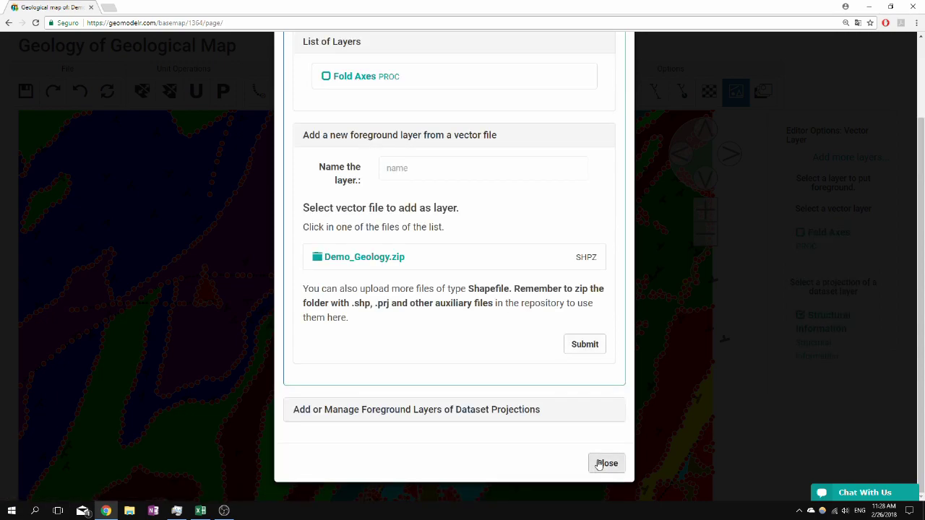
Close the Layers Manager and tick Fold Axes to show its lines on the map
click(622, 470)
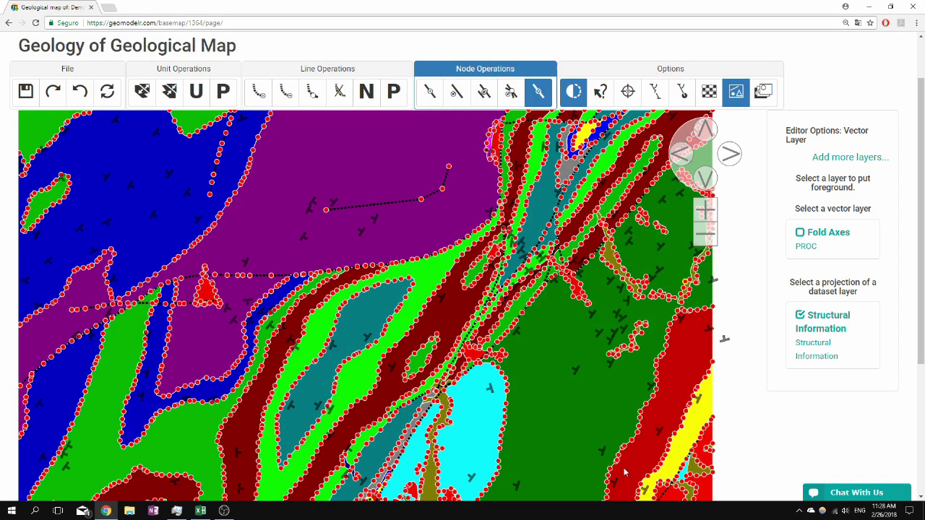
click(800, 233)
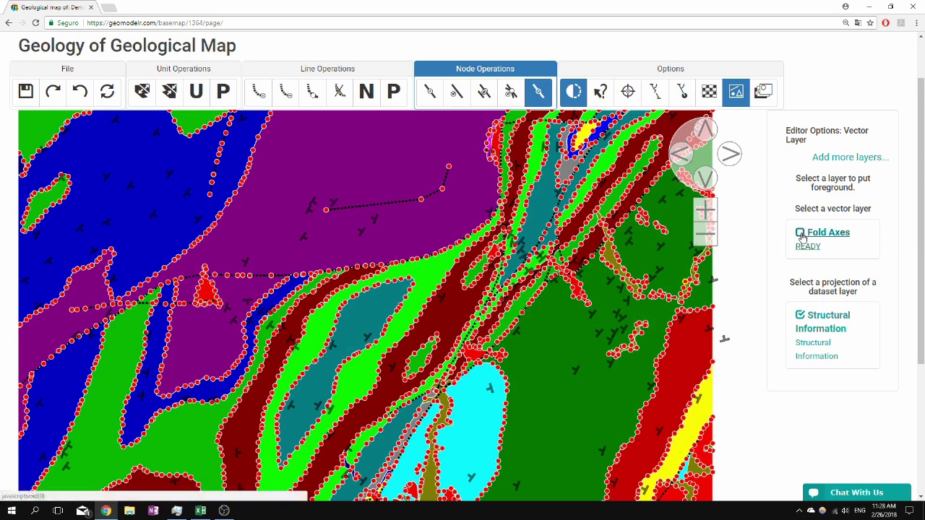